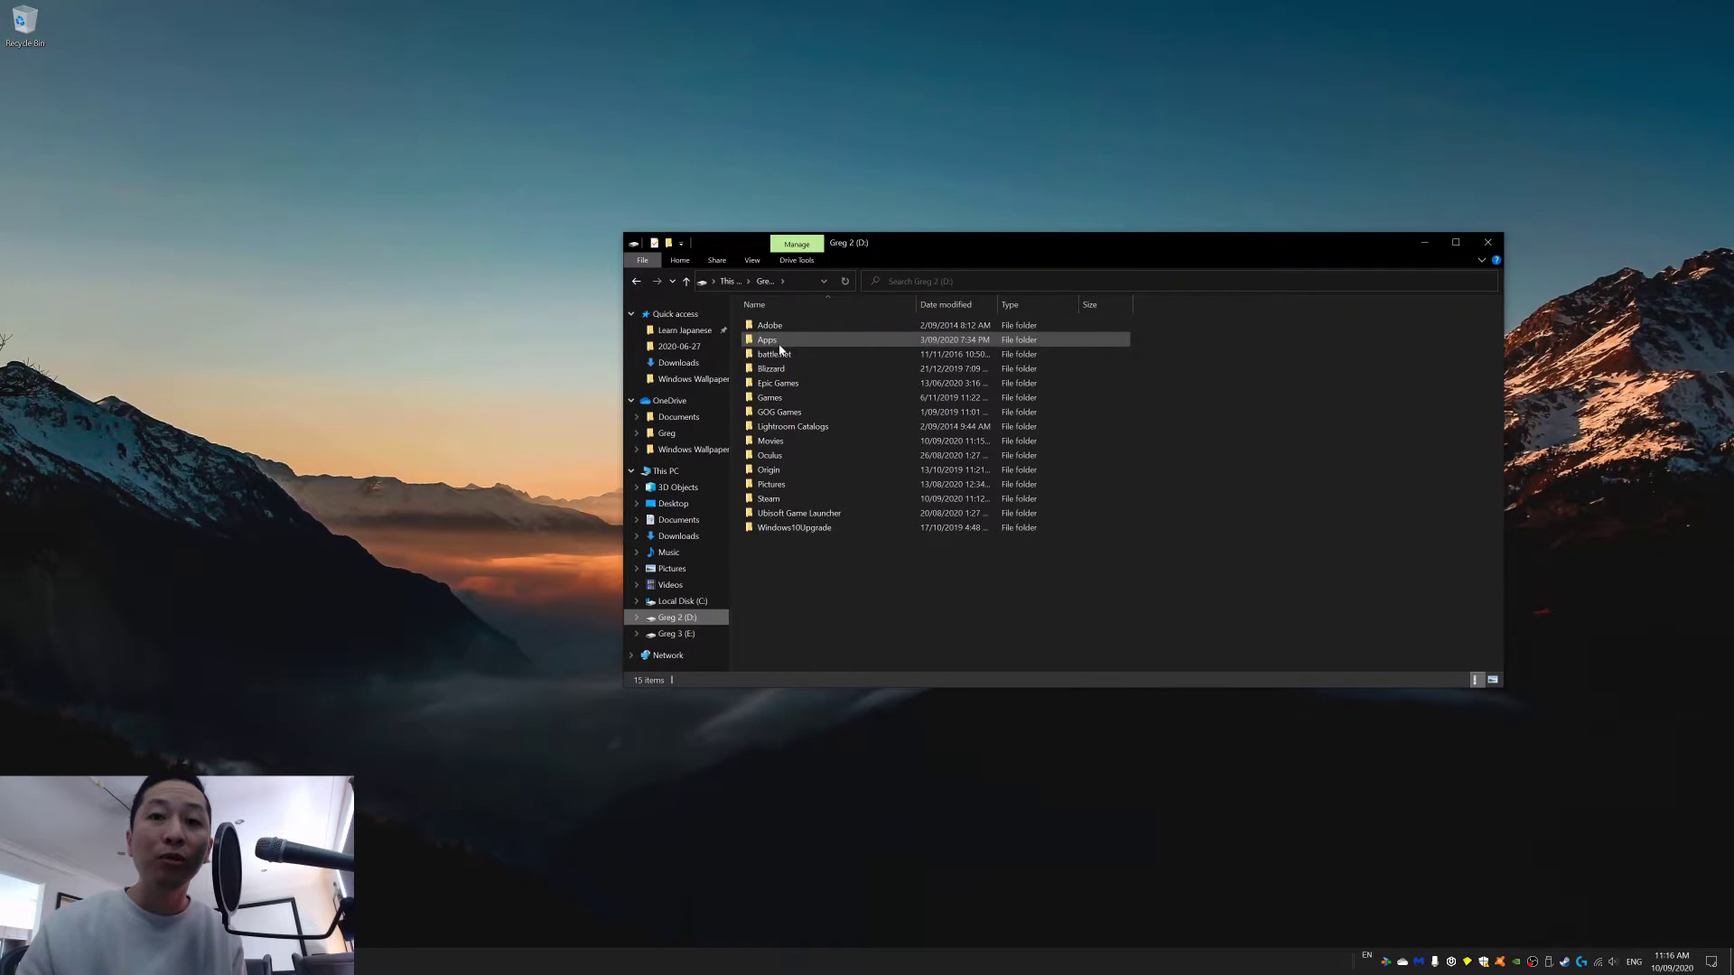
- Go from the D: drive into Adobe > AE > Photoshop Elements 8.0 and scroll to PhotoshopElementsEditor
{"action": "mouse_move", "coordinate": [779, 386]}
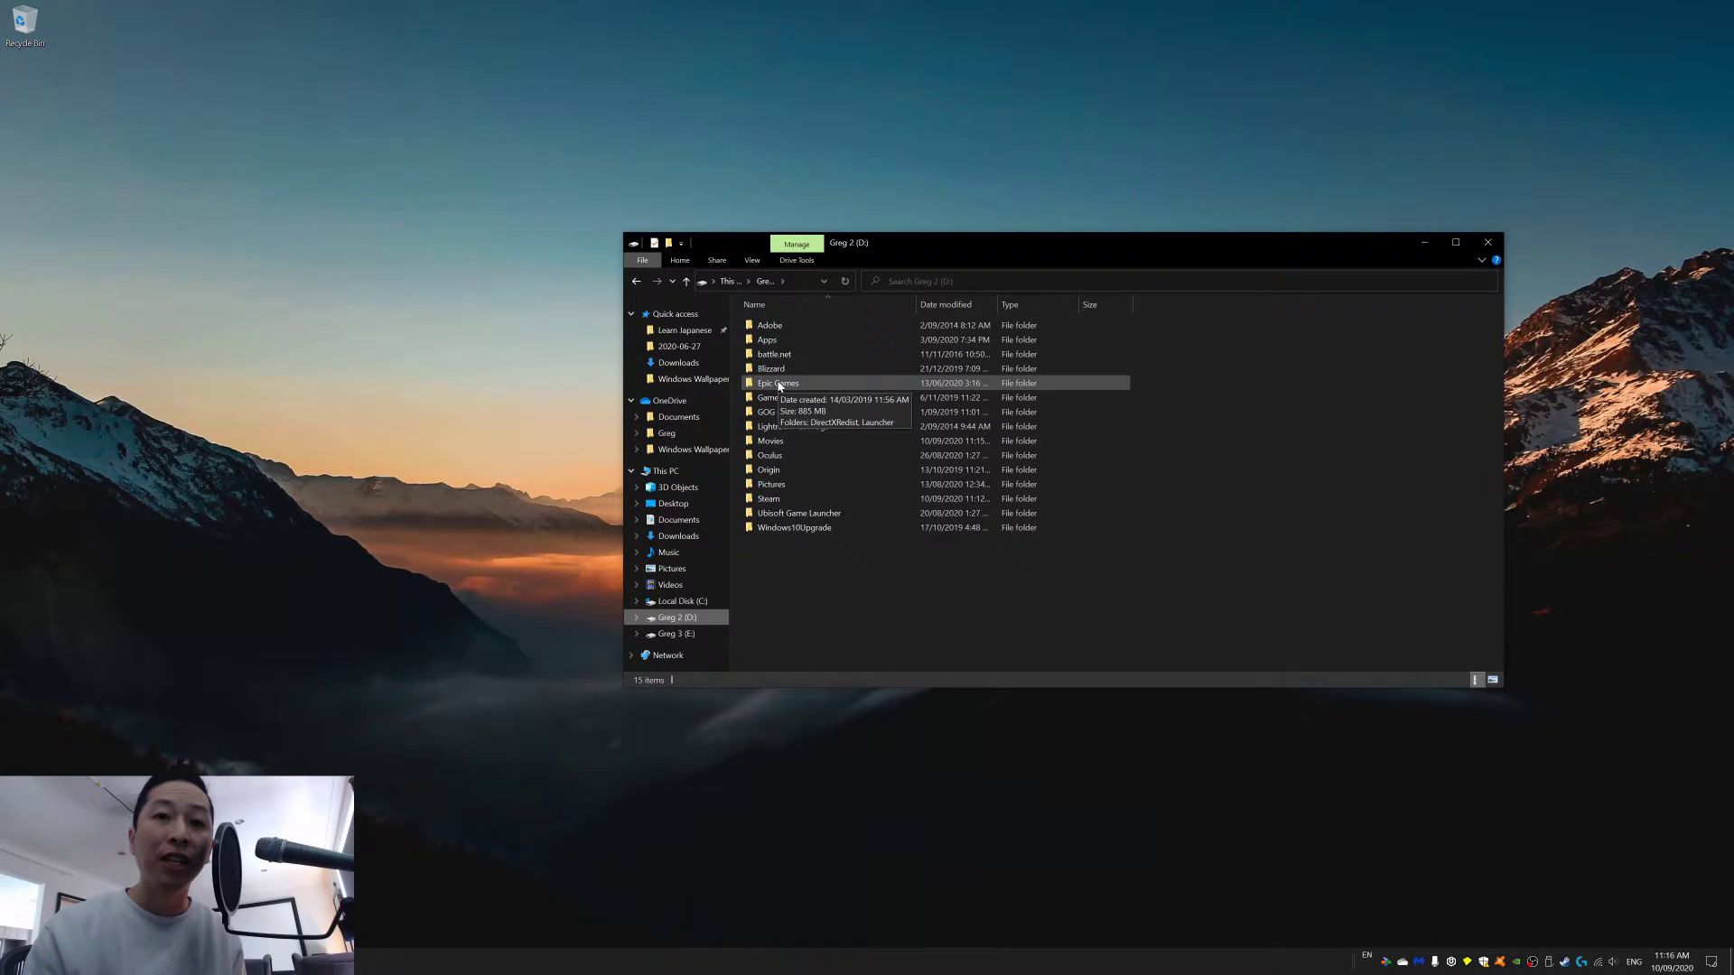
{"action": "double_click", "coordinate": [781, 343]}
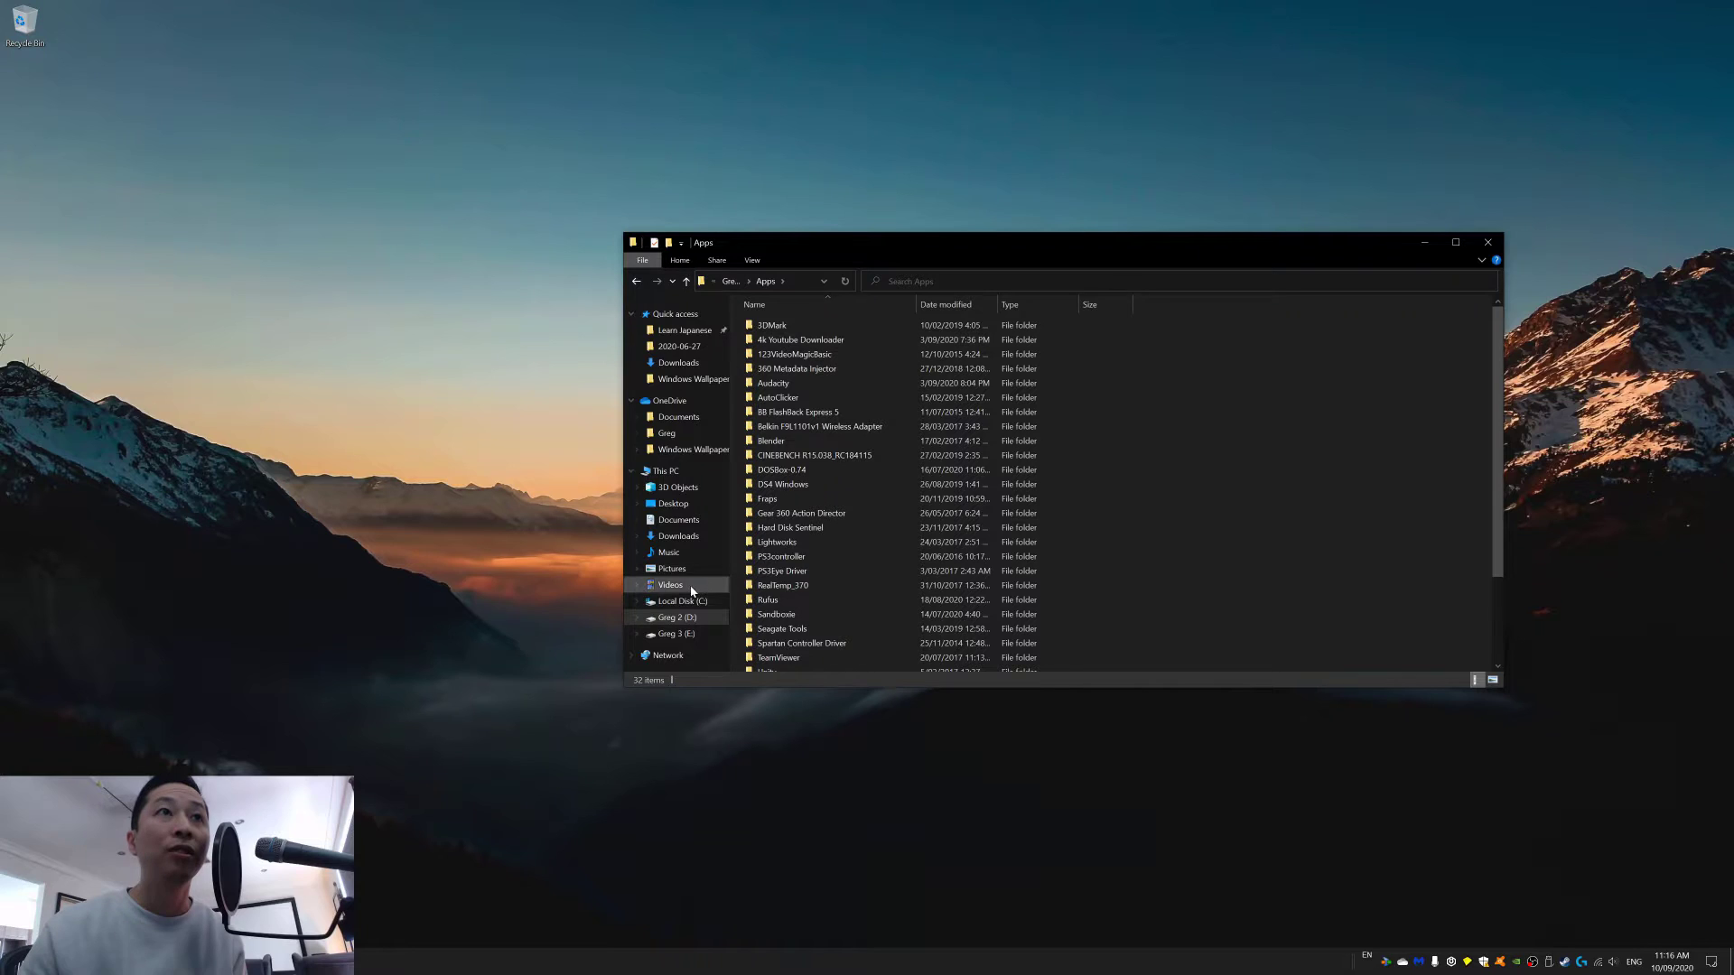
{"action": "left_click", "coordinate": [672, 617]}
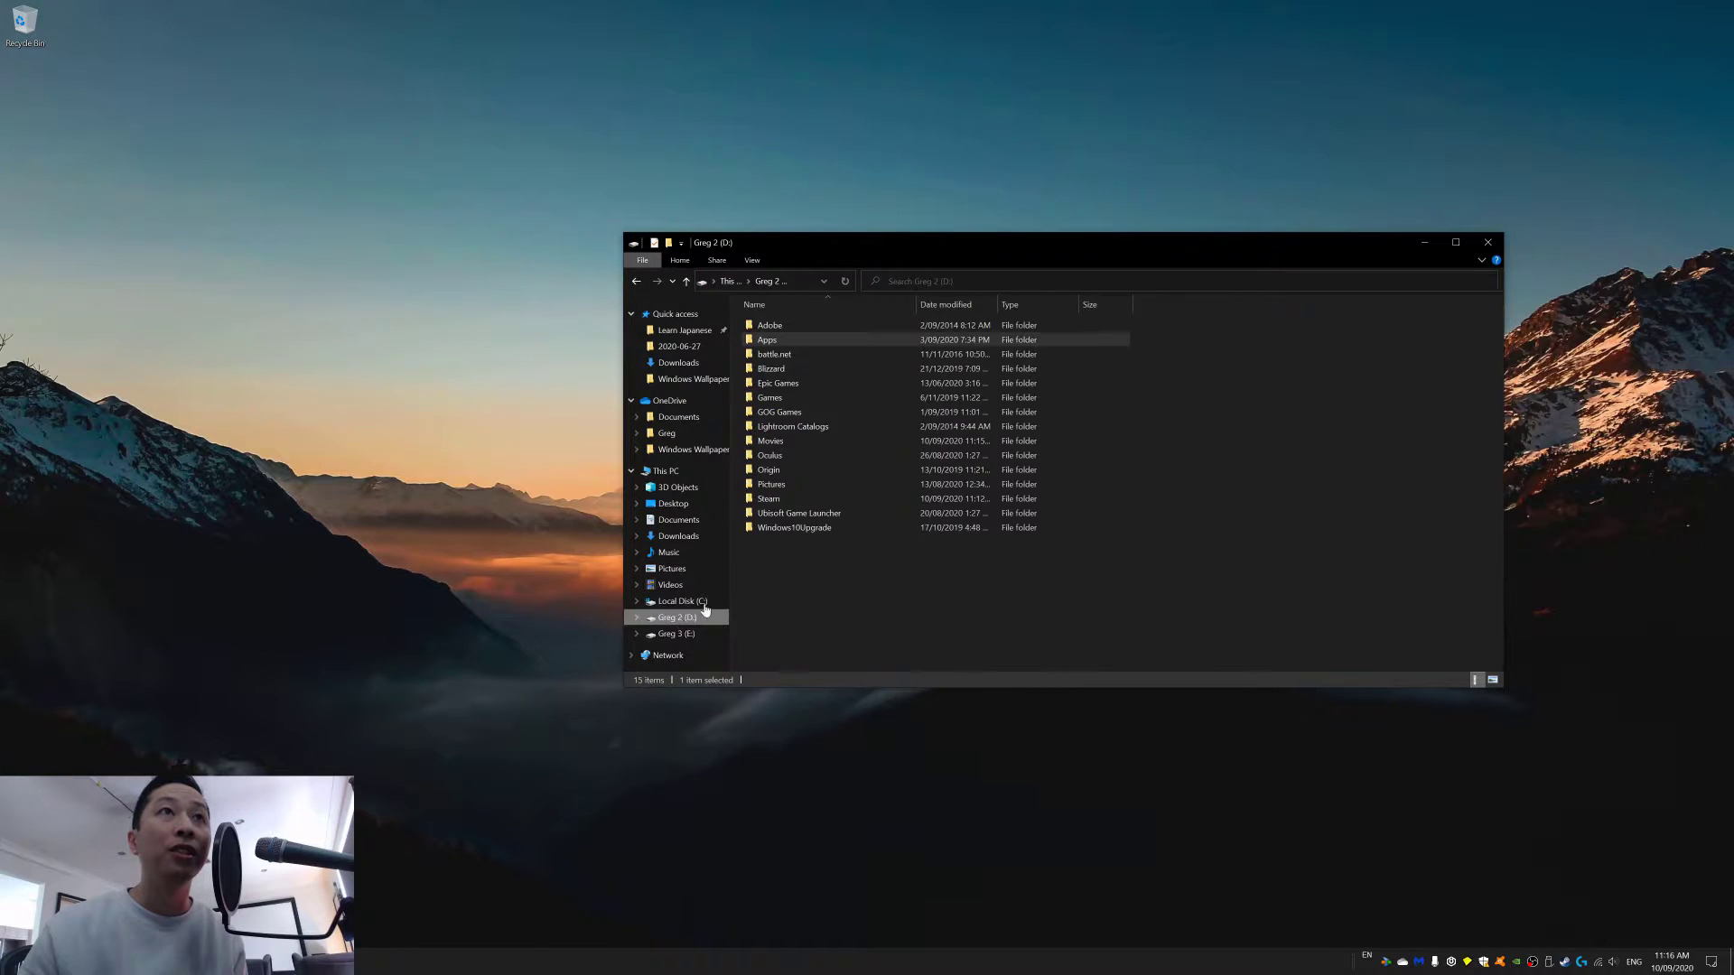
{"action": "double_click", "coordinate": [794, 324]}
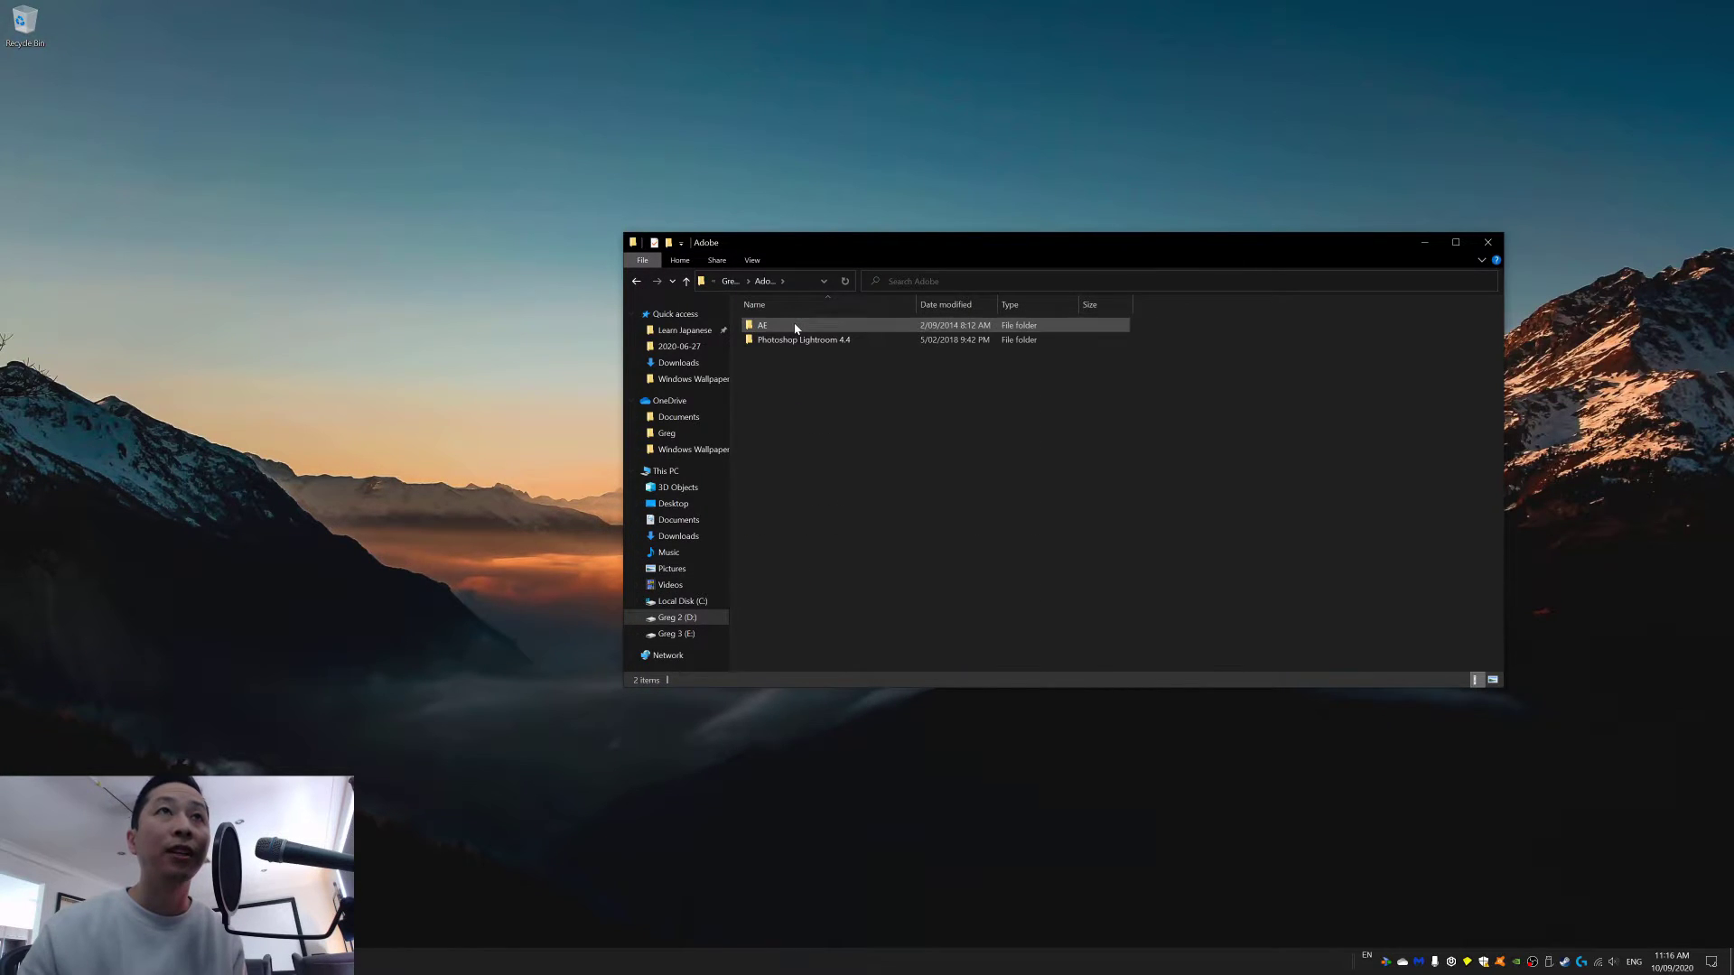
{"action": "double_click", "coordinate": [796, 326]}
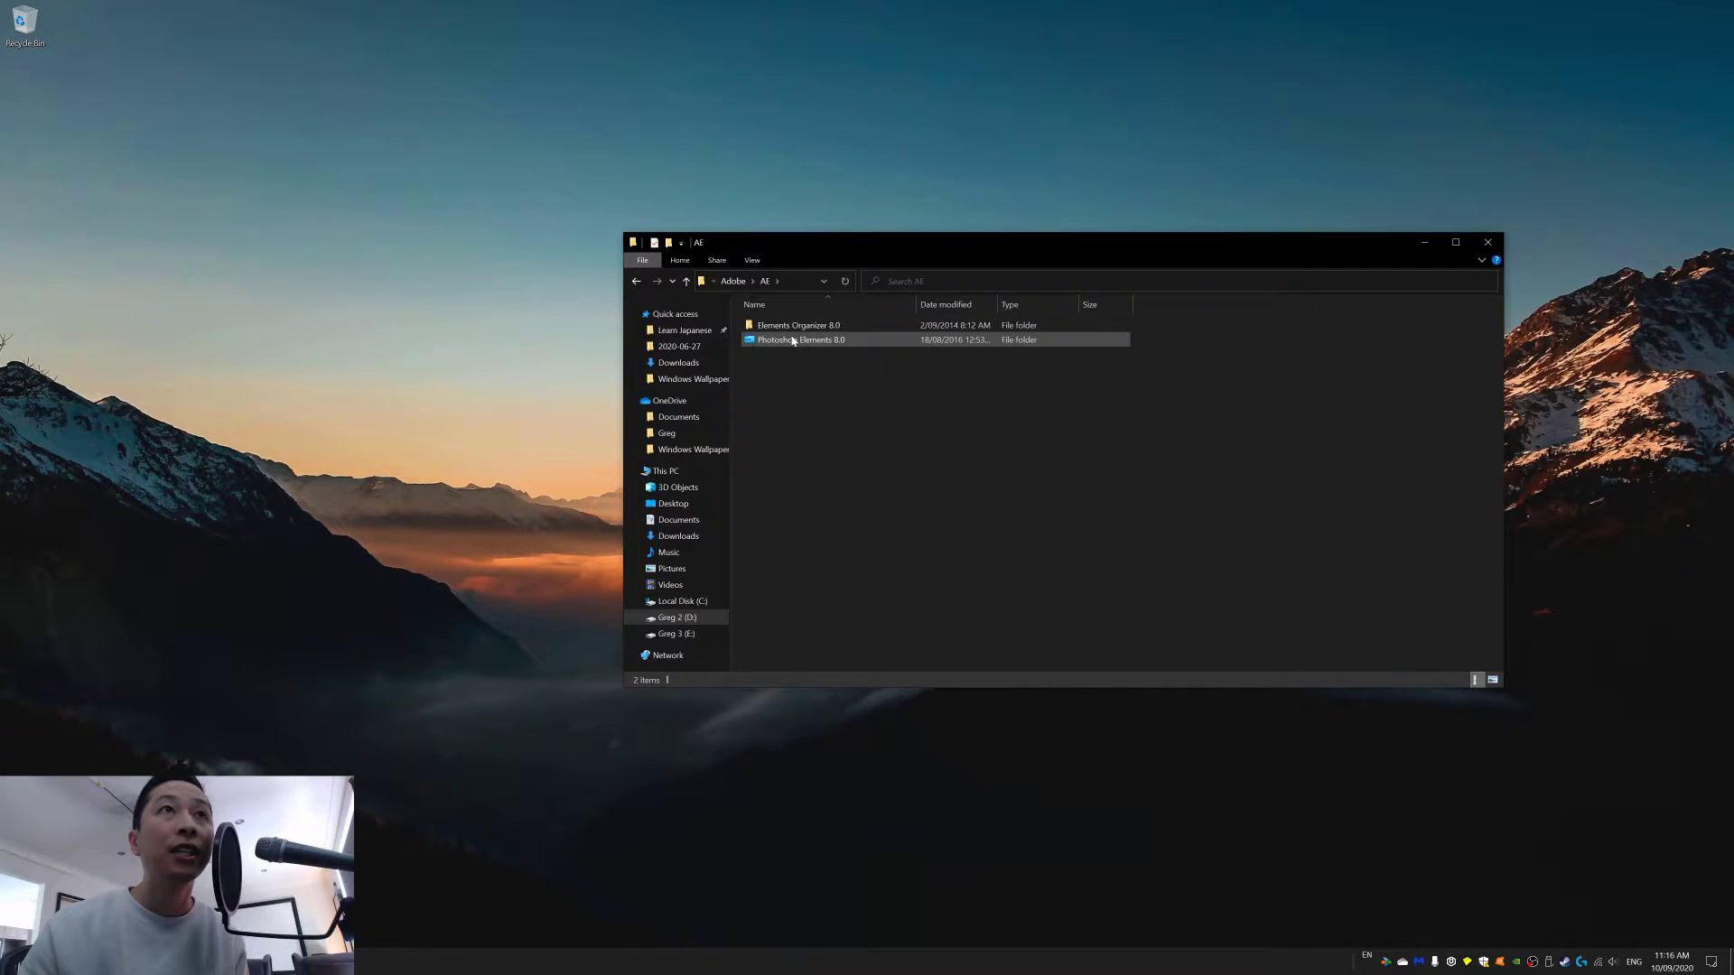
{"action": "double_click", "coordinate": [792, 339]}
{"action": "scroll", "coordinate": [817, 492], "scroll_direction": "down", "scroll_amount": 10}
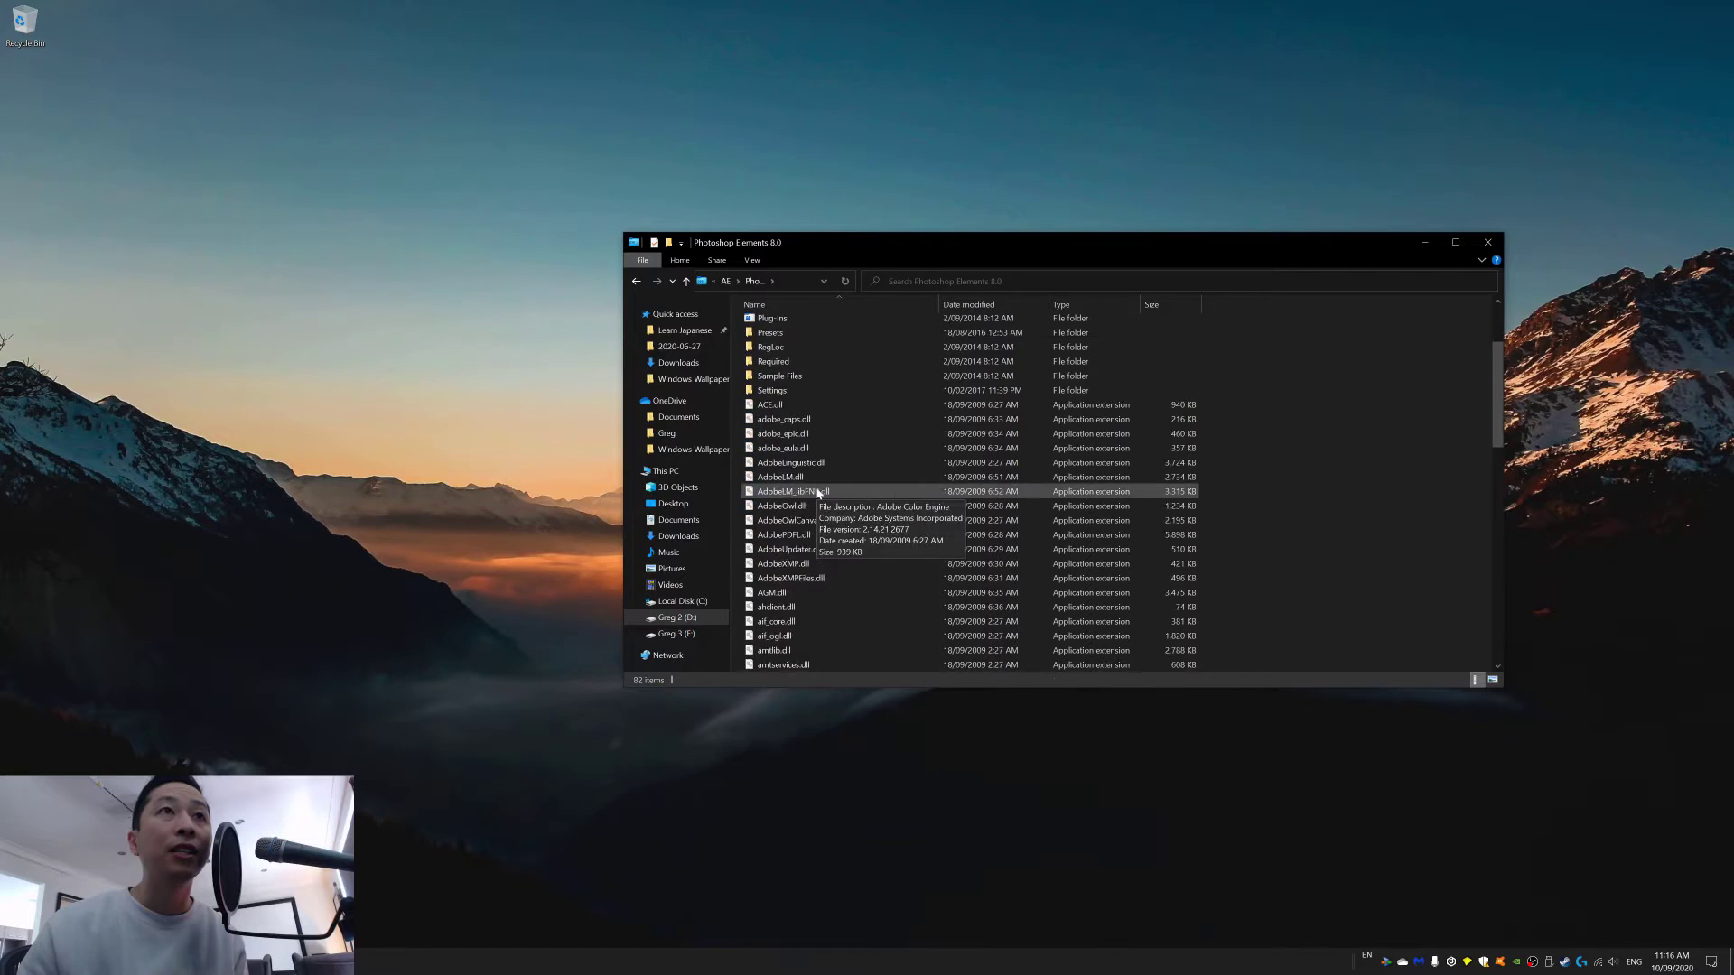
{"action": "scroll", "coordinate": [826, 500], "scroll_direction": "down", "scroll_amount": 5}
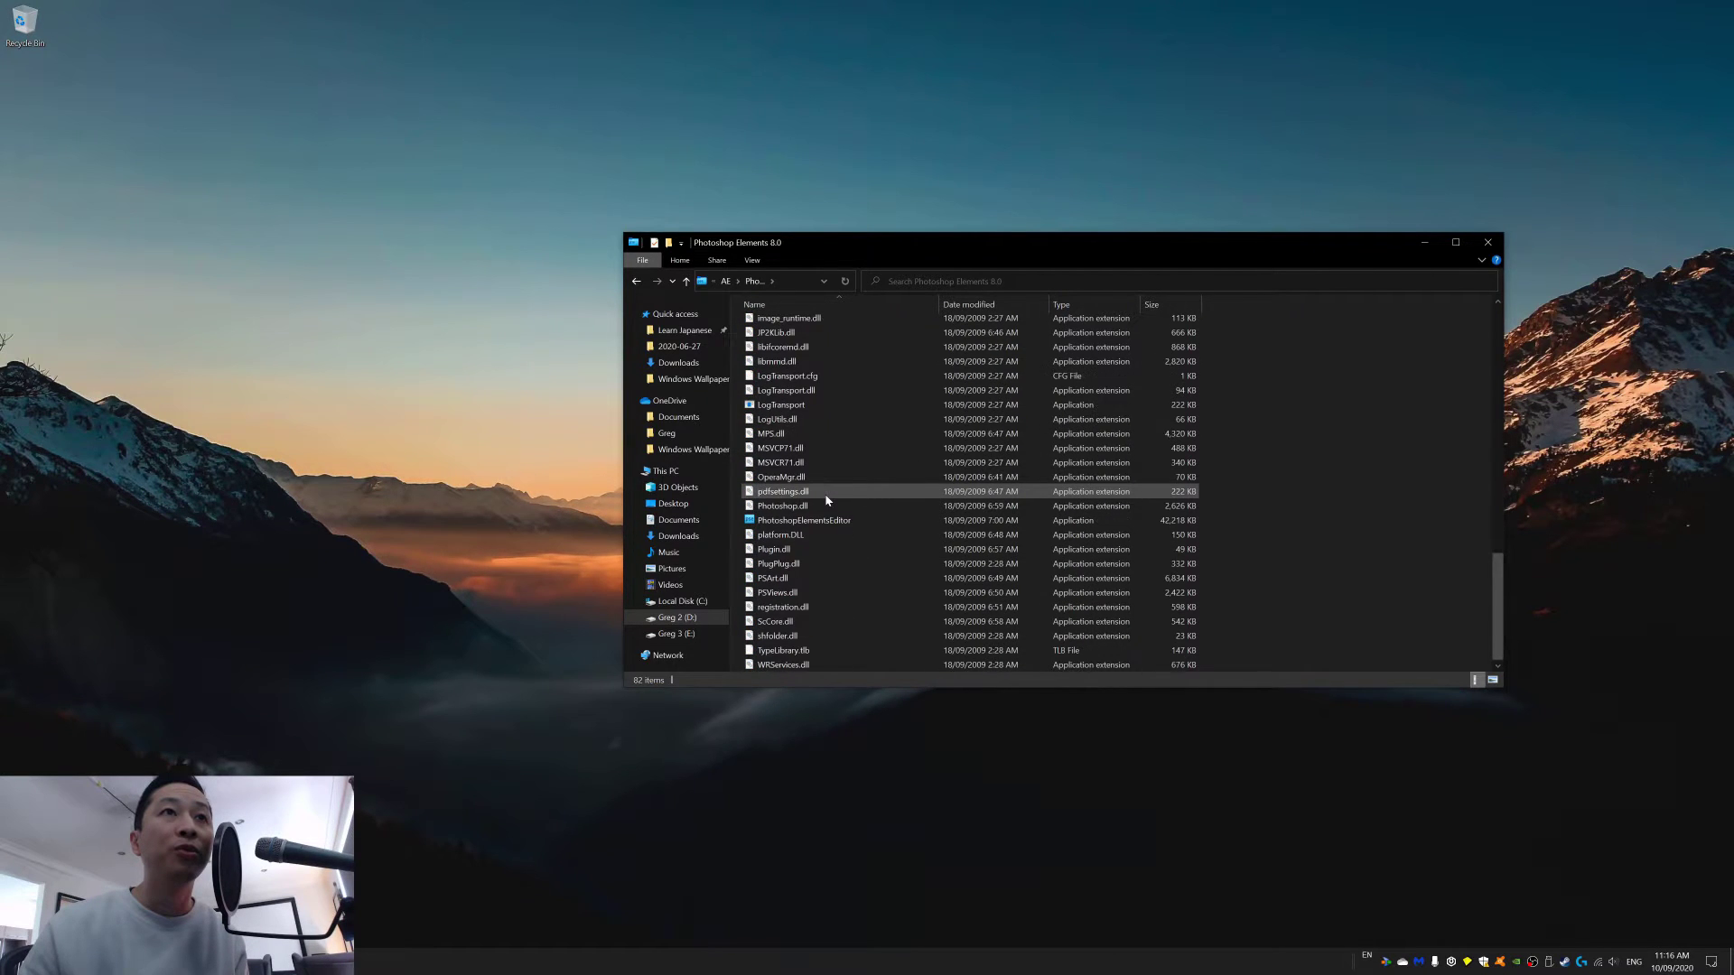
{"action": "mouse_move", "coordinate": [824, 532]}
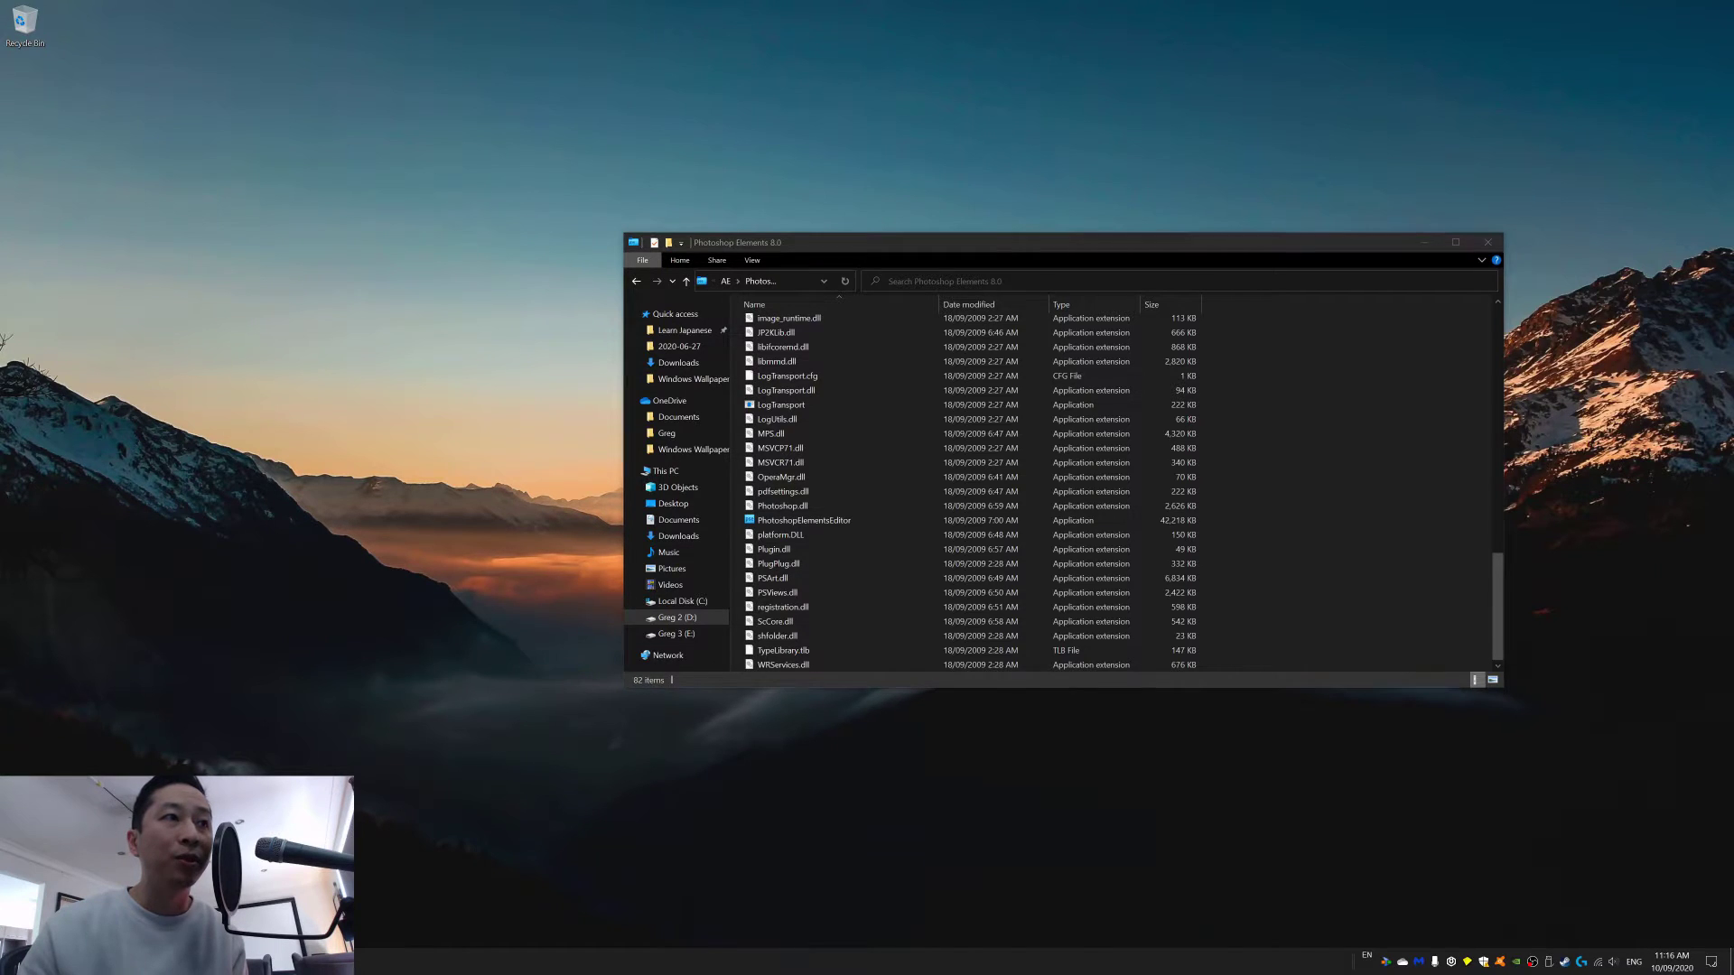
- Open the Start menu and show Outlook's More submenu with Run as administrator and Open file location
{"action": "key", "text": "super"}
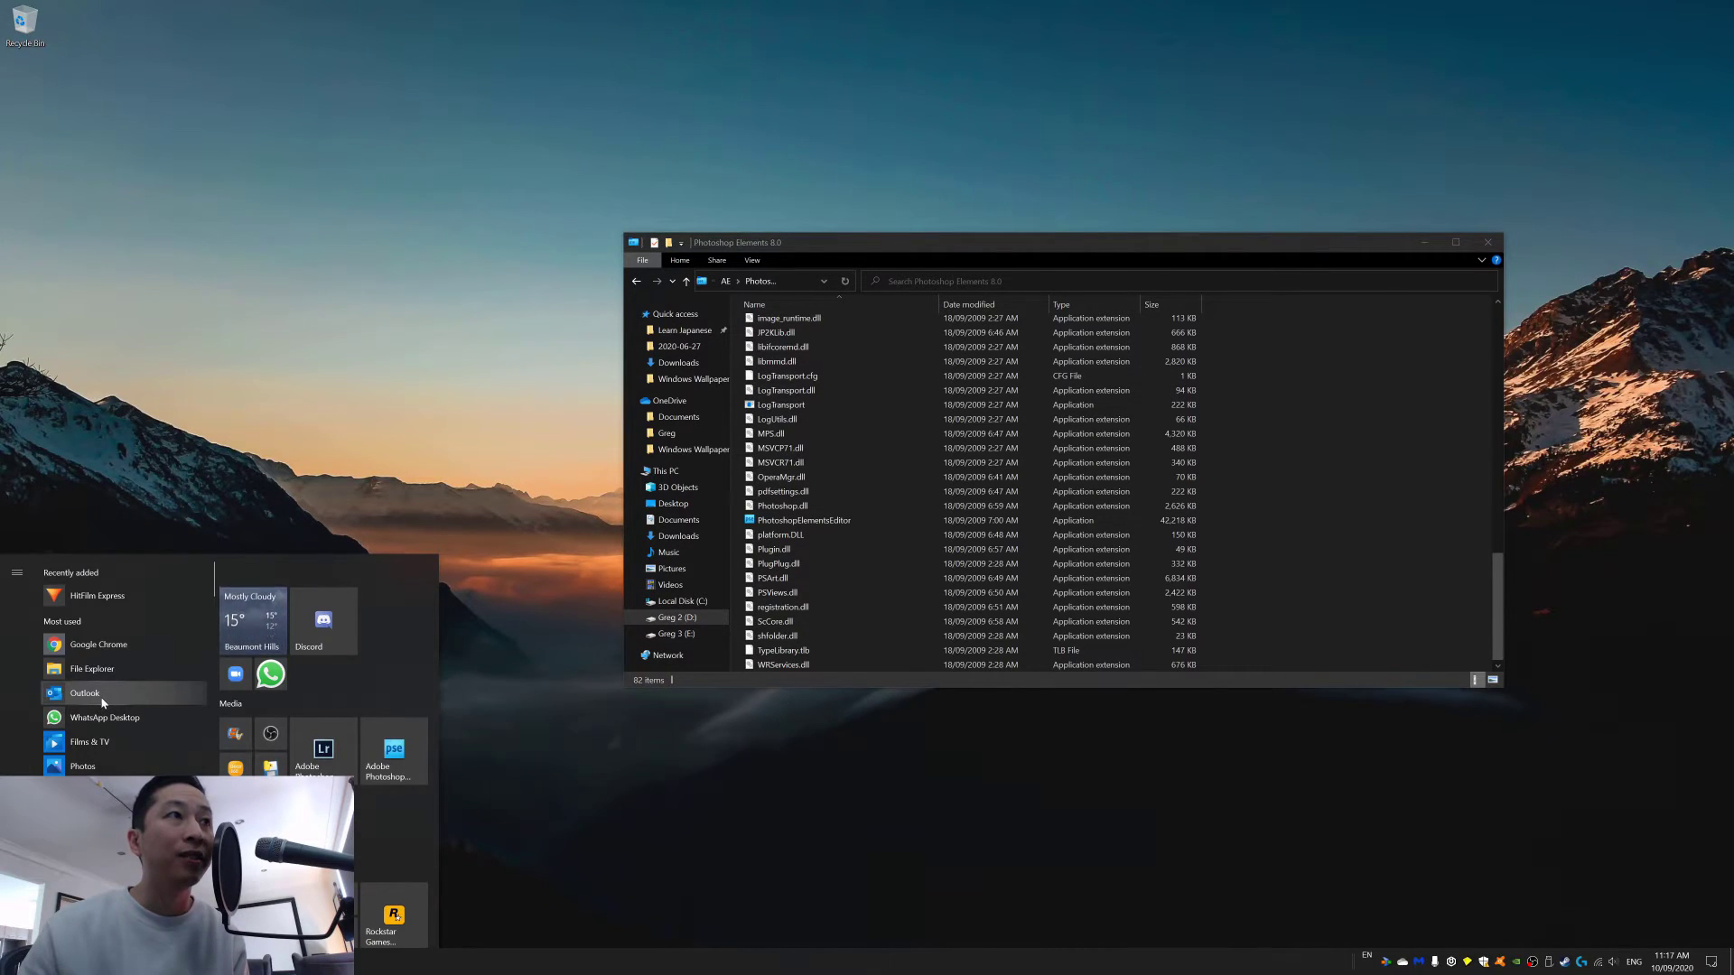
{"action": "right_click", "coordinate": [101, 699]}
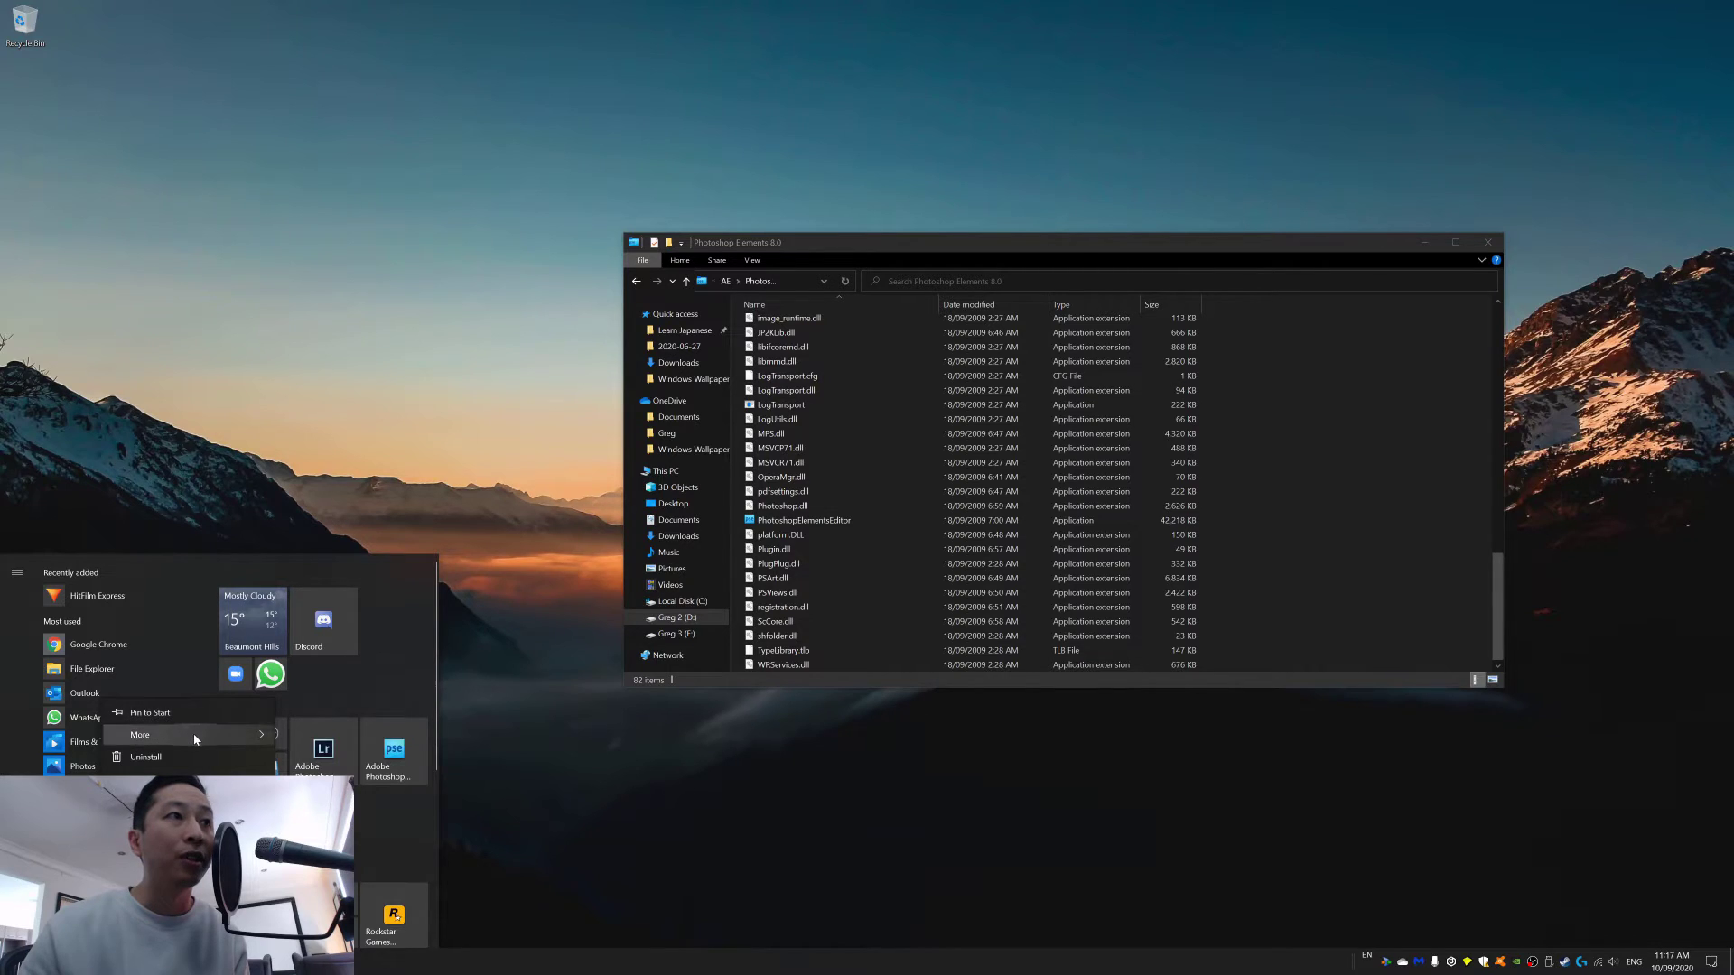
{"action": "mouse_move", "coordinate": [202, 740]}
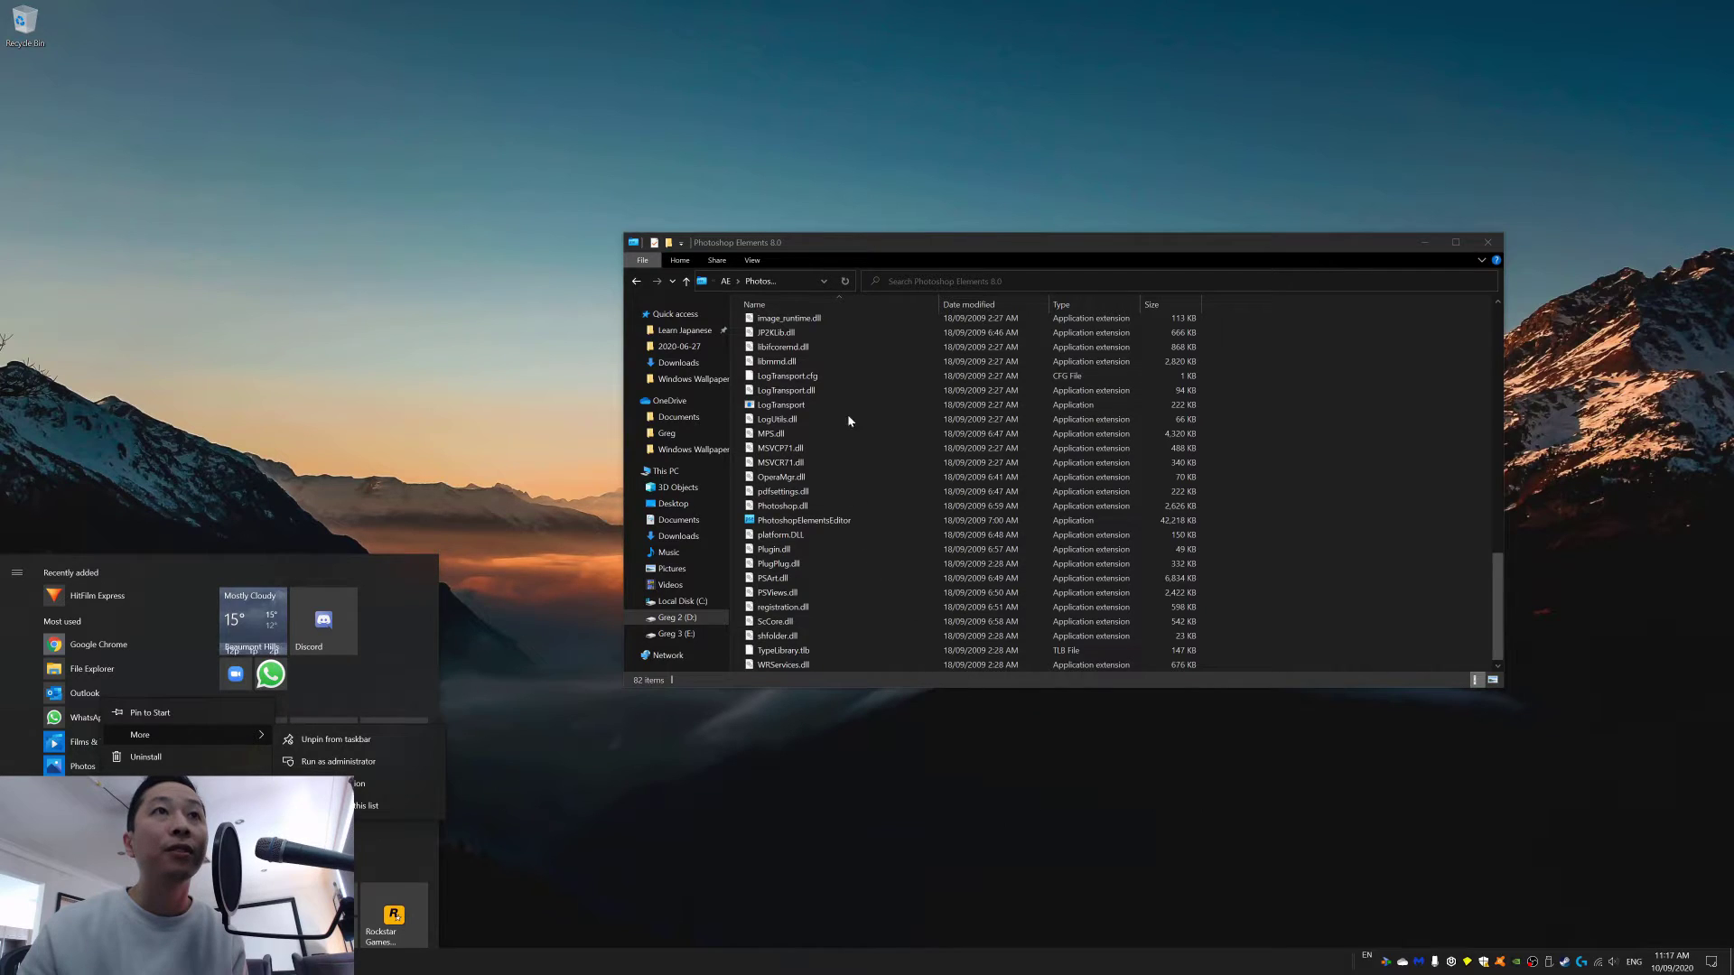
- Open PhotoshopElementsEditor's Properties dialog and switch to its Compatibility tab
{"action": "left_click", "coordinate": [809, 522]}
{"action": "right_click", "coordinate": [809, 529]}
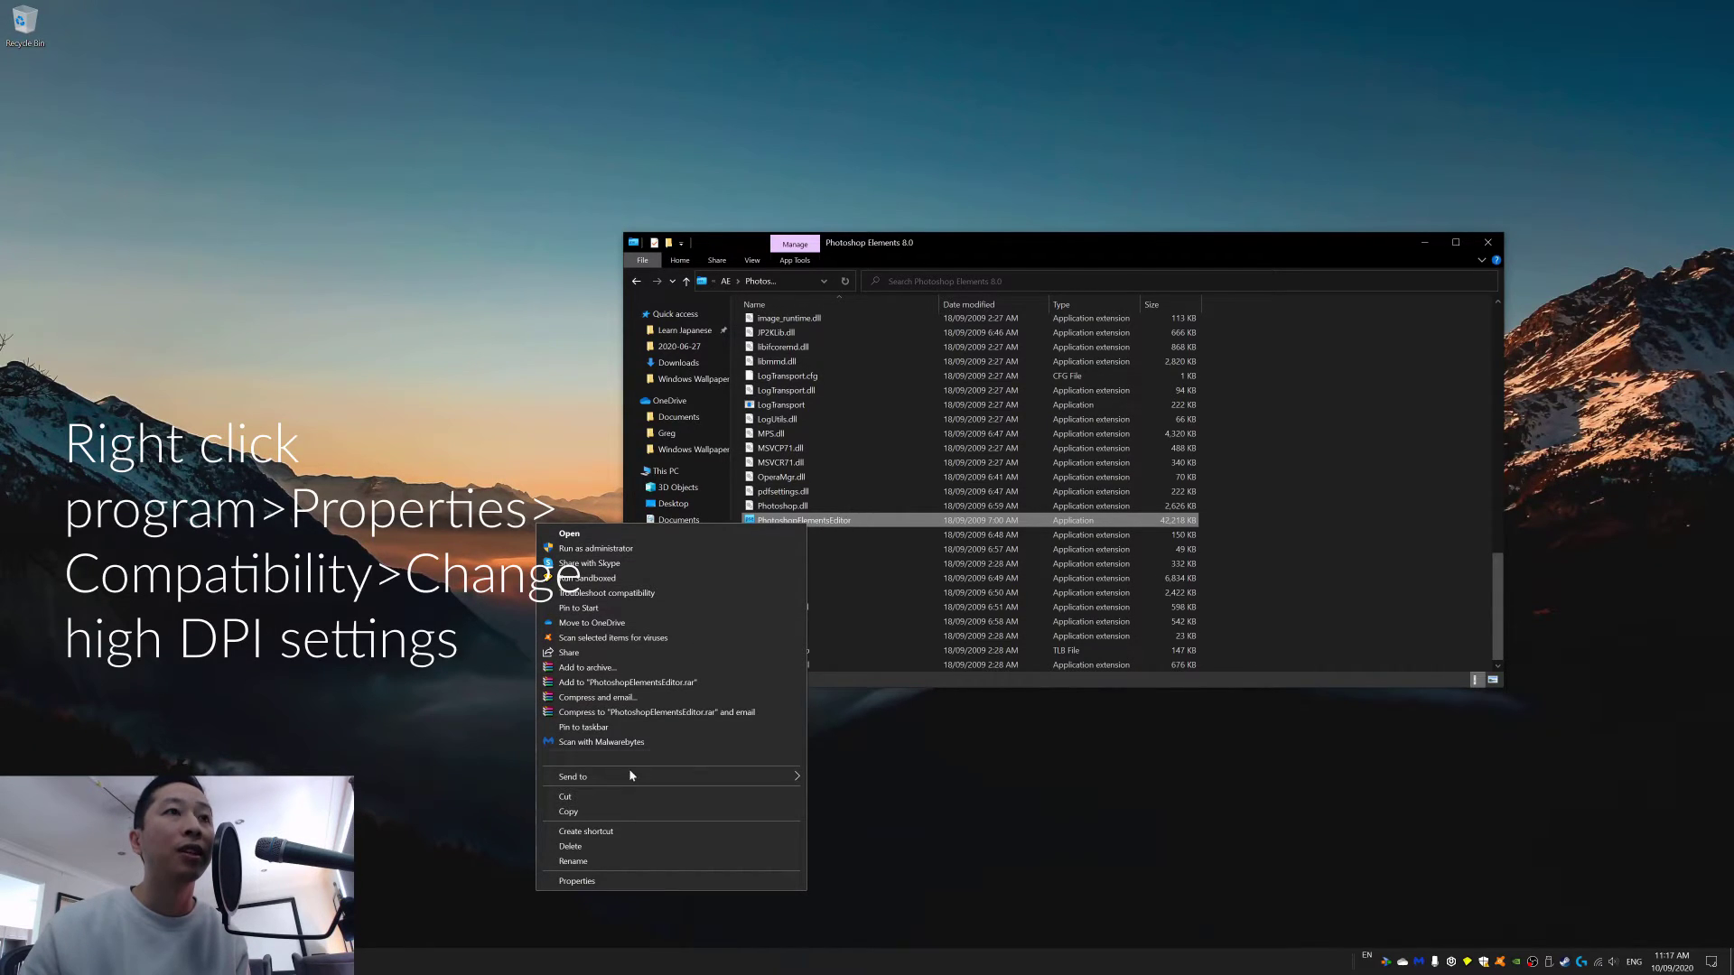
{"action": "left_click", "coordinate": [577, 880]}
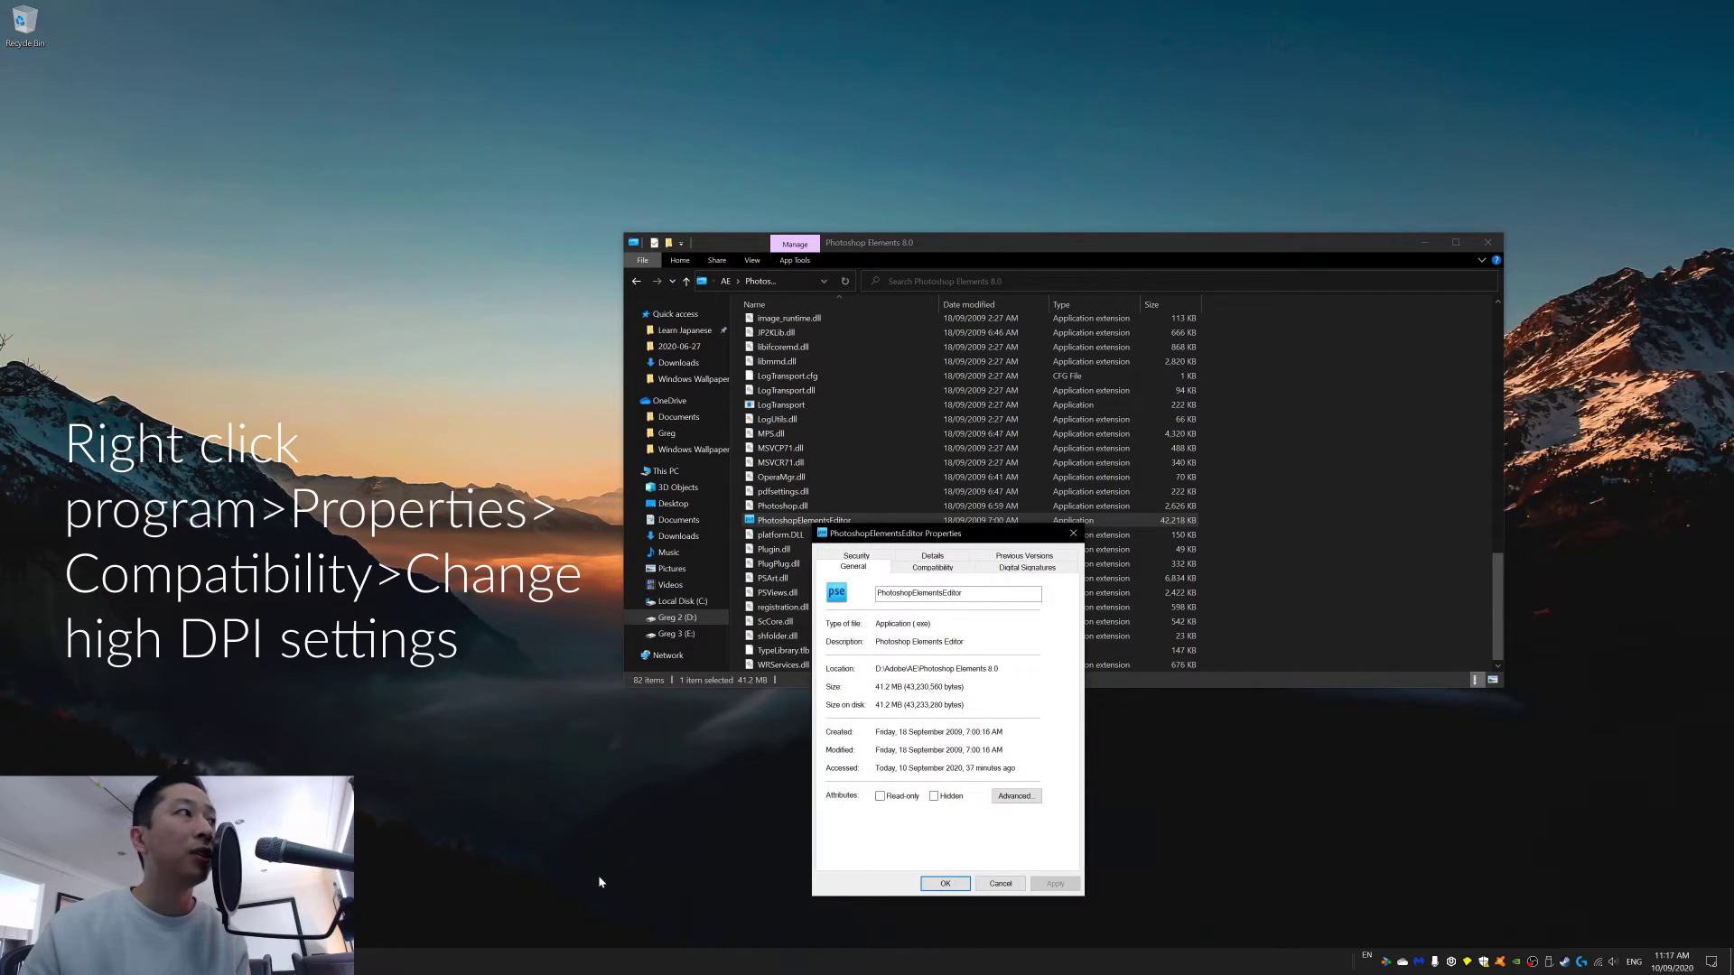
{"action": "left_click", "coordinate": [946, 571]}
{"action": "left_click", "coordinate": [854, 576]}
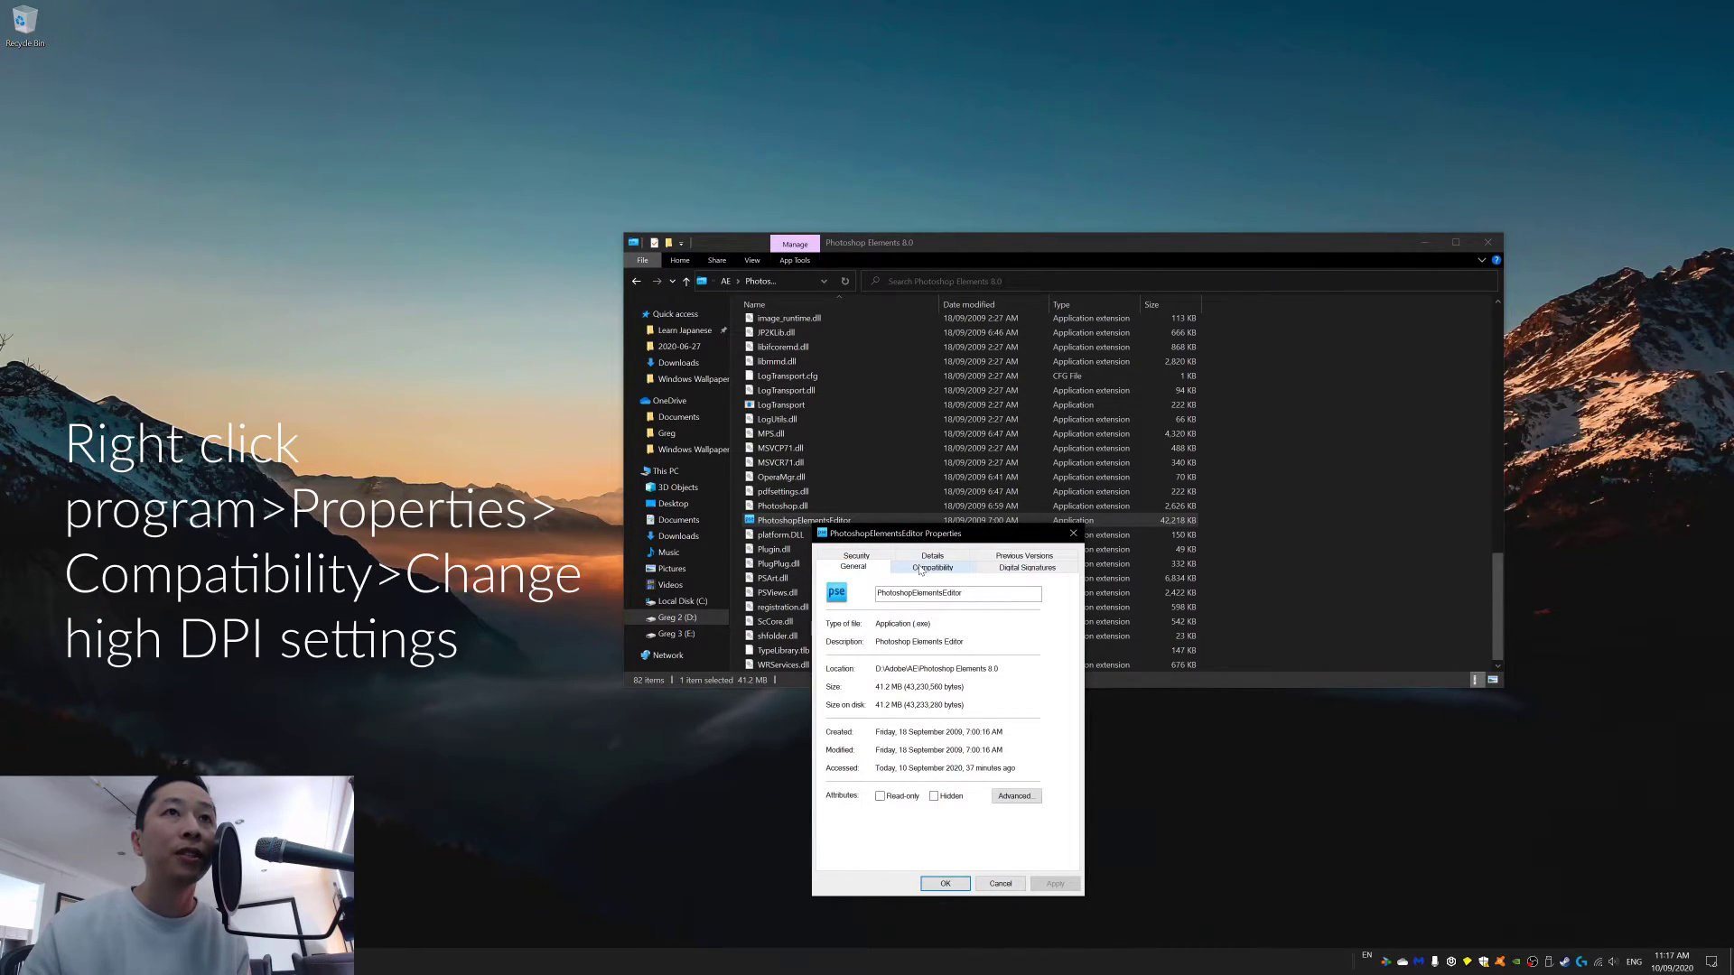
{"action": "left_click", "coordinate": [920, 570]}
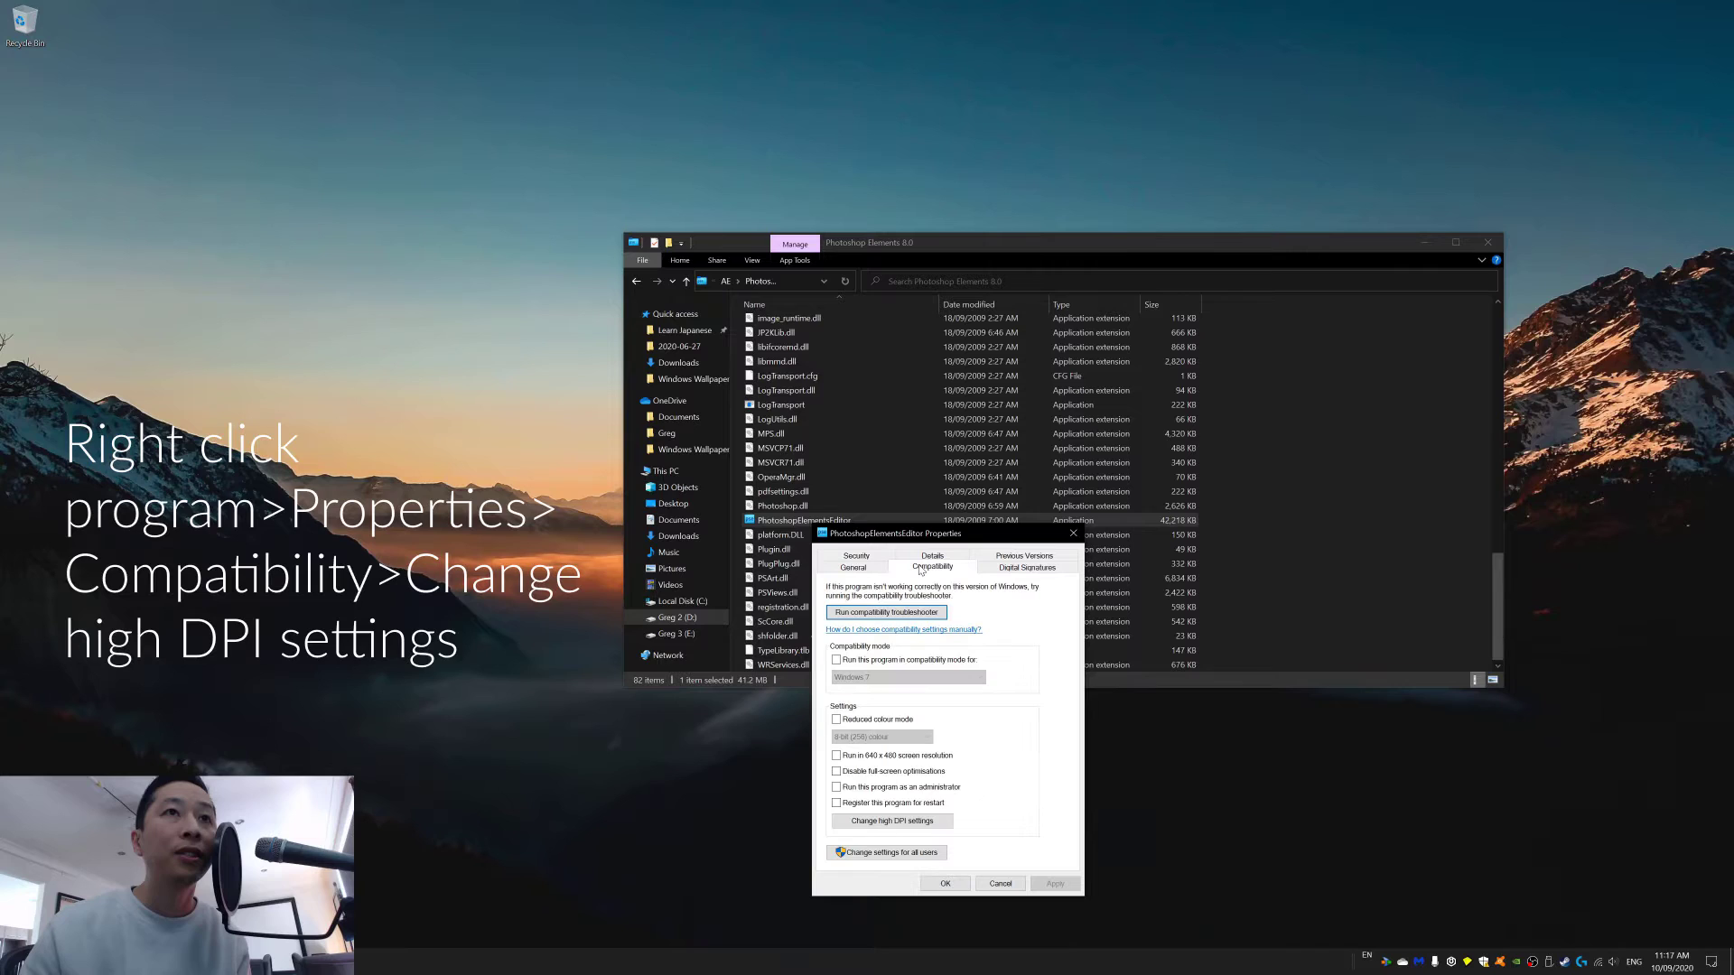
- Open the high DPI settings dialog and leave Override high DPI scaling ticked
{"action": "left_click", "coordinate": [890, 822]}
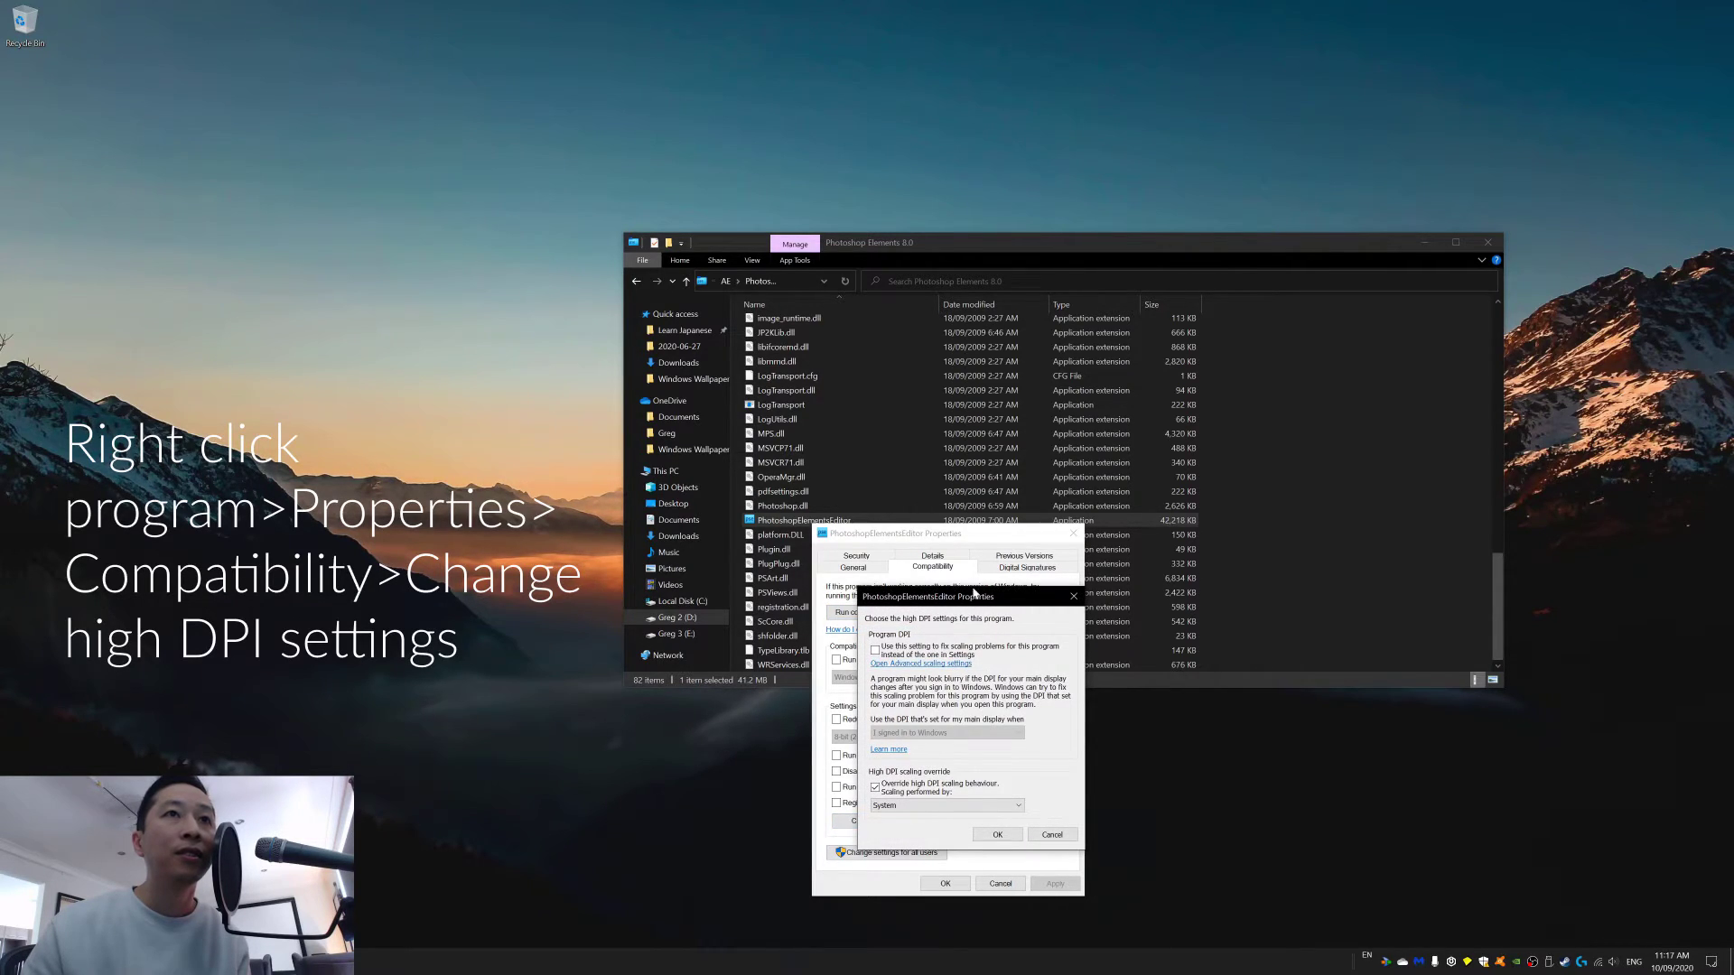
{"action": "left_click_drag", "start_coordinate": [974, 593], "coordinate": [722, 395]}
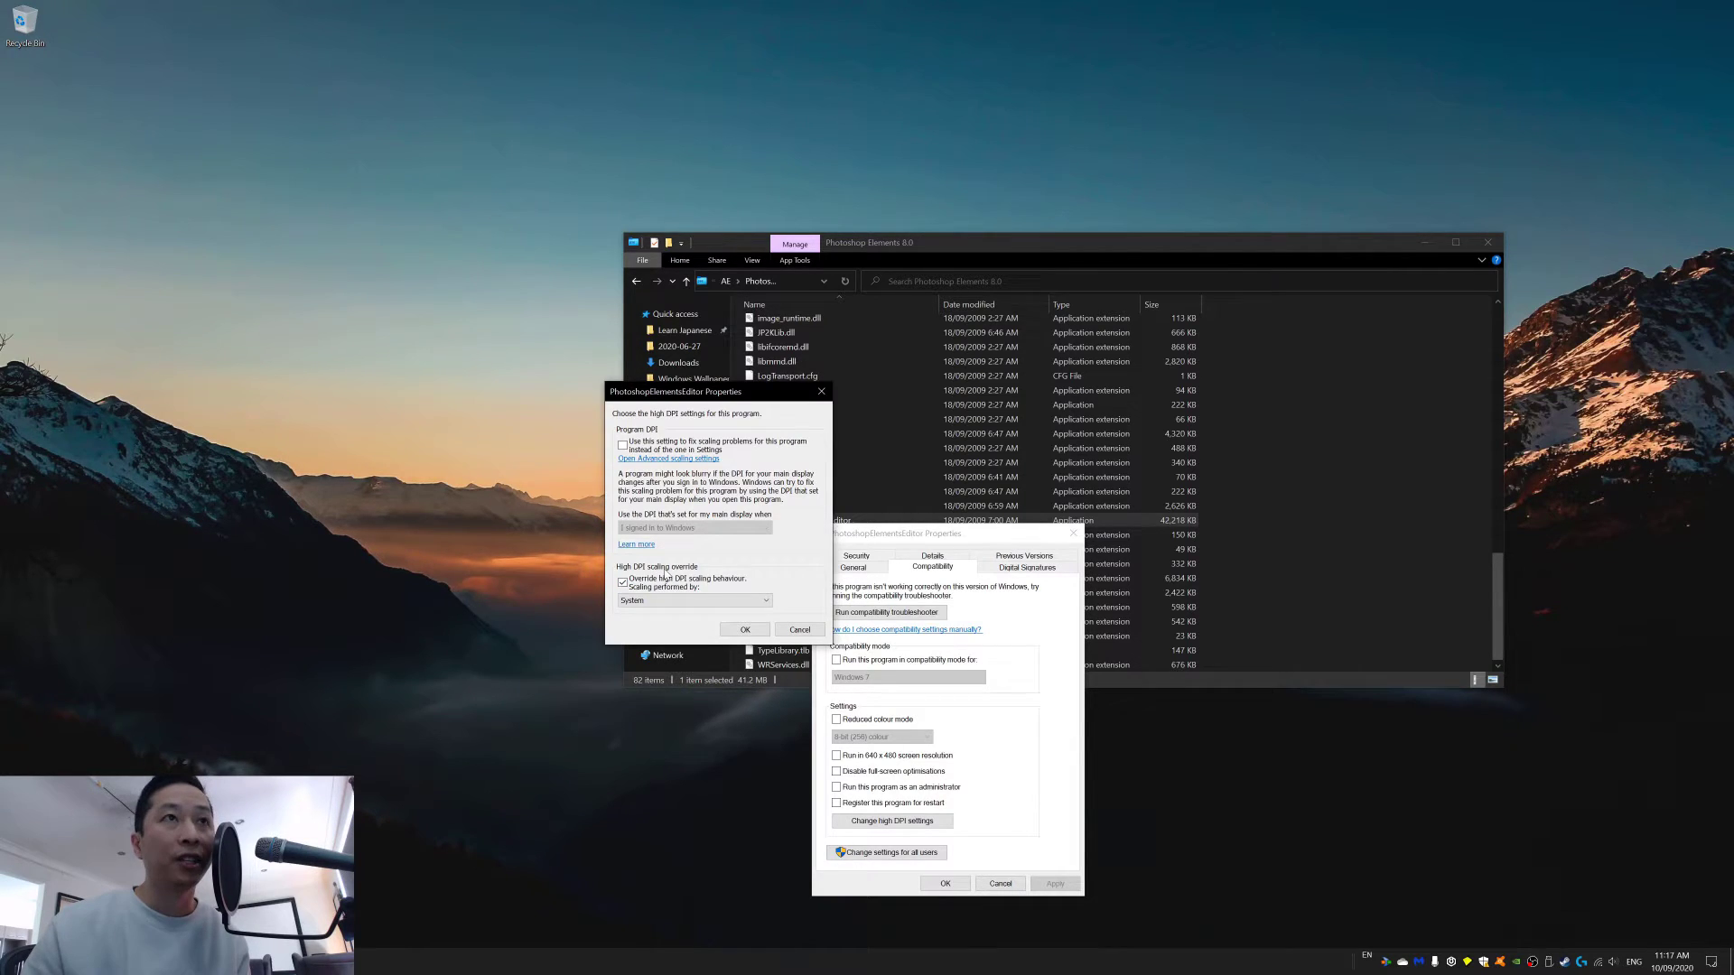
{"action": "left_click", "coordinate": [623, 583]}
{"action": "left_click", "coordinate": [623, 584]}
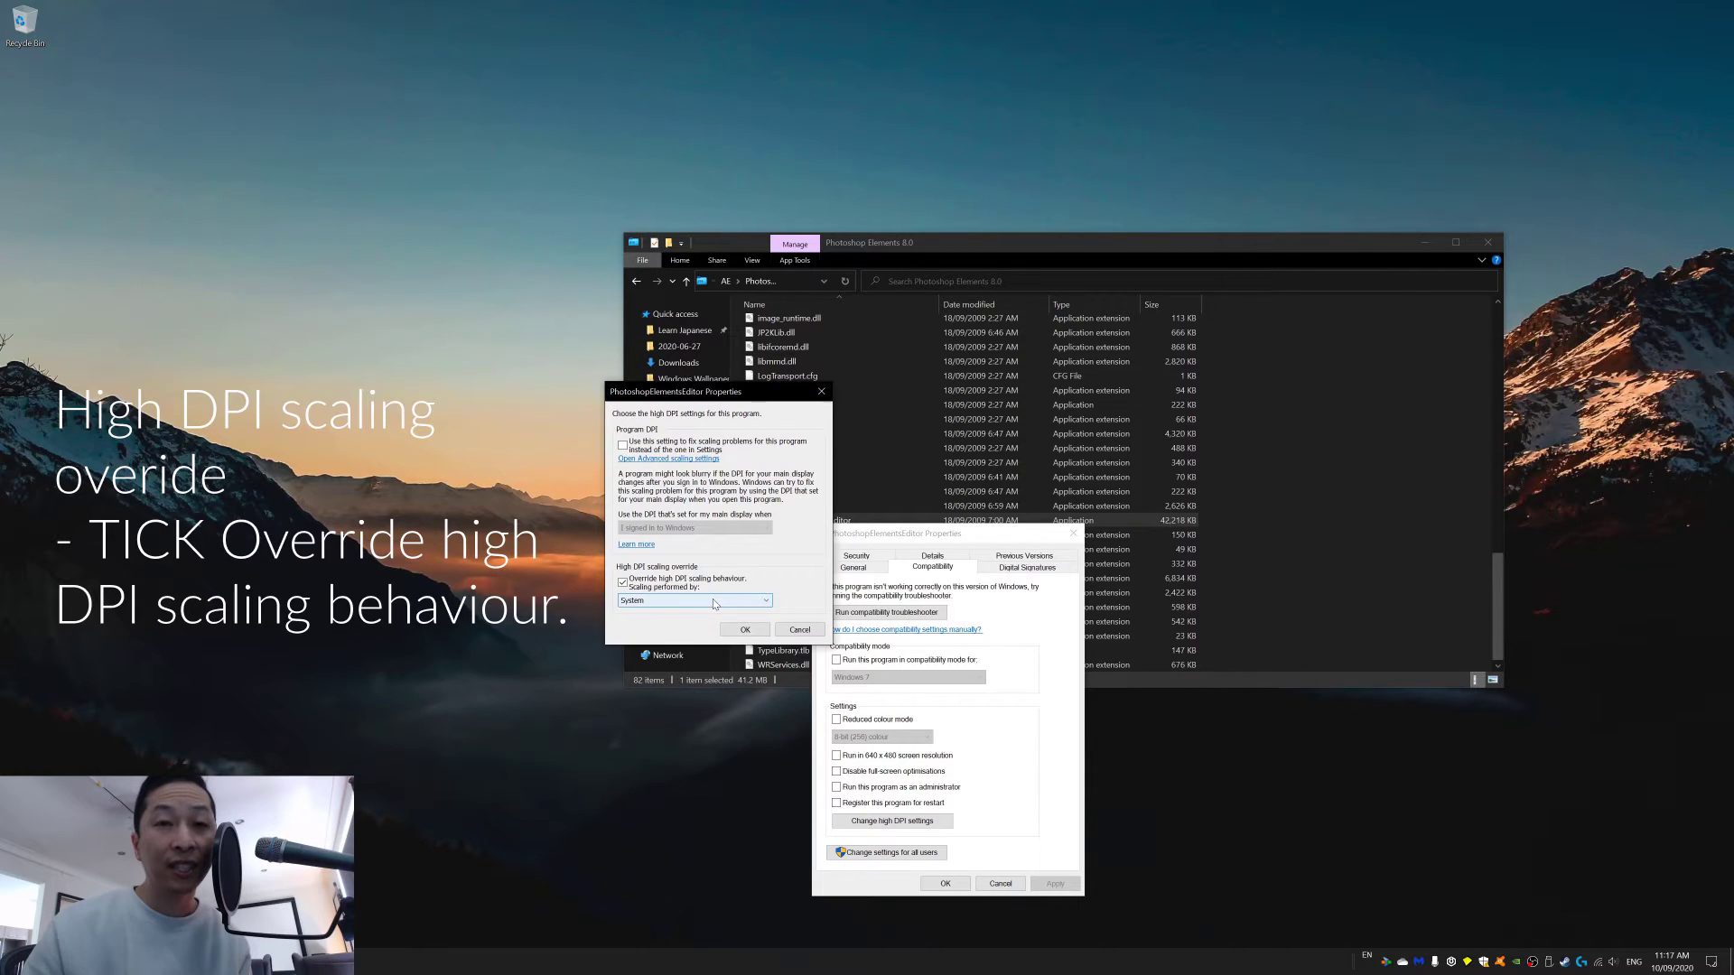
- Set Scaling performed by to System, confirm with OK, and close Properties without applying
{"action": "left_click", "coordinate": [714, 602]}
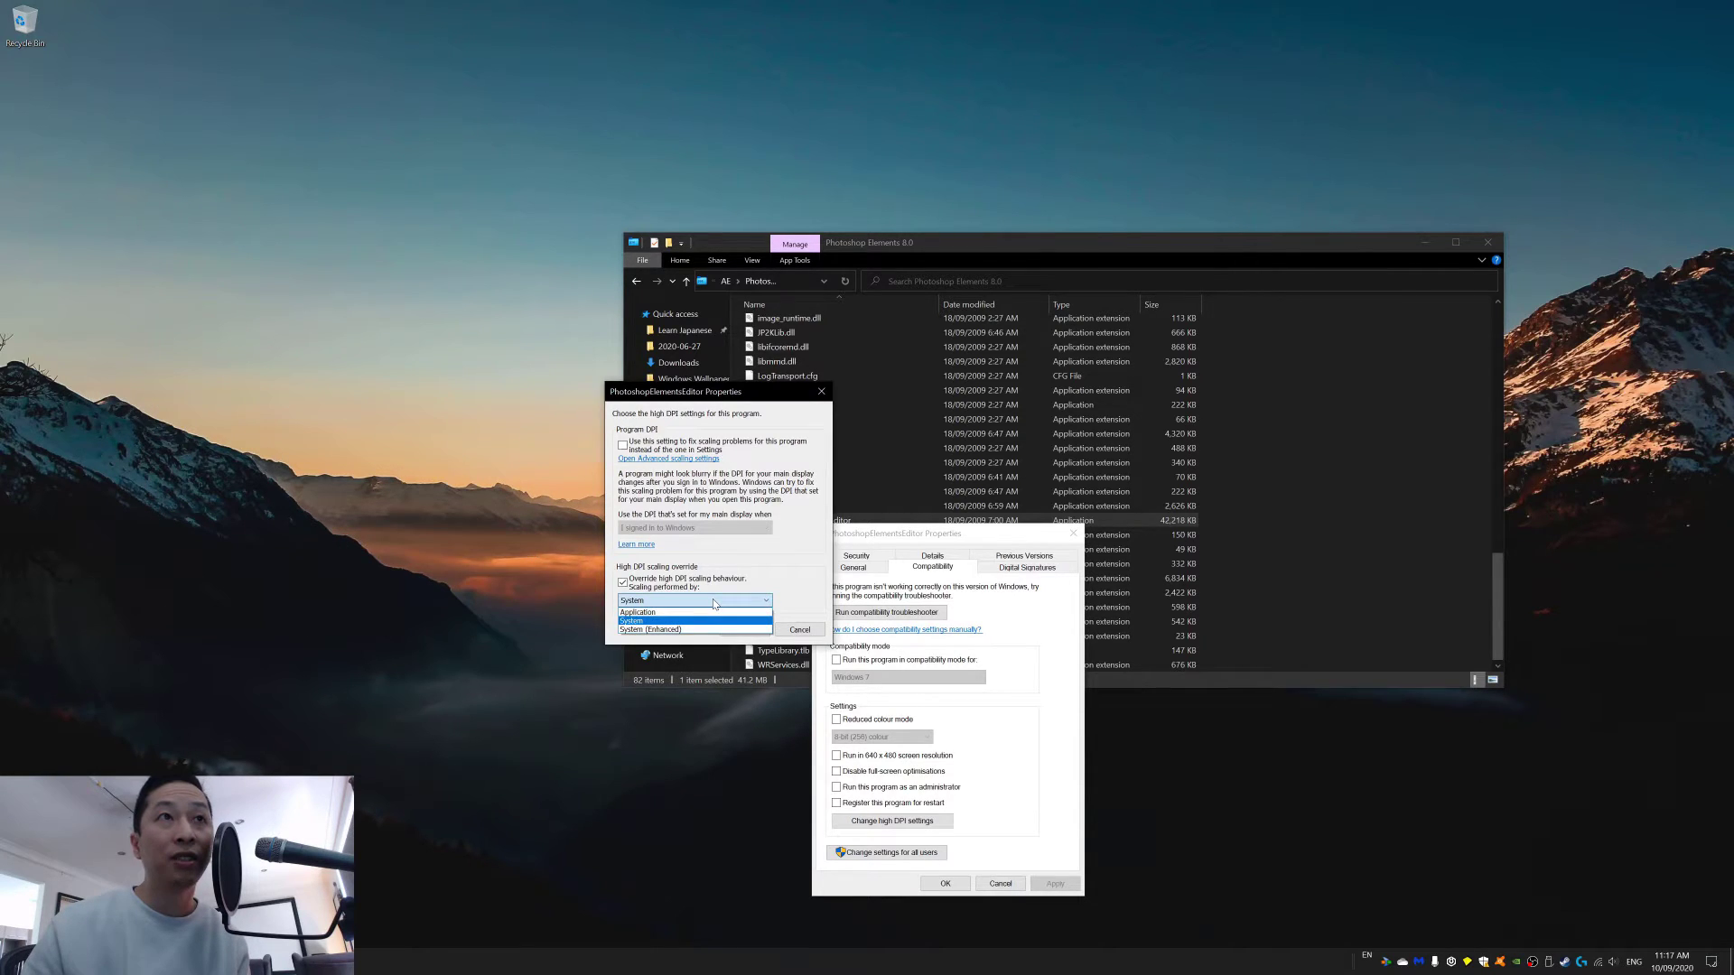
{"action": "left_click", "coordinate": [633, 621]}
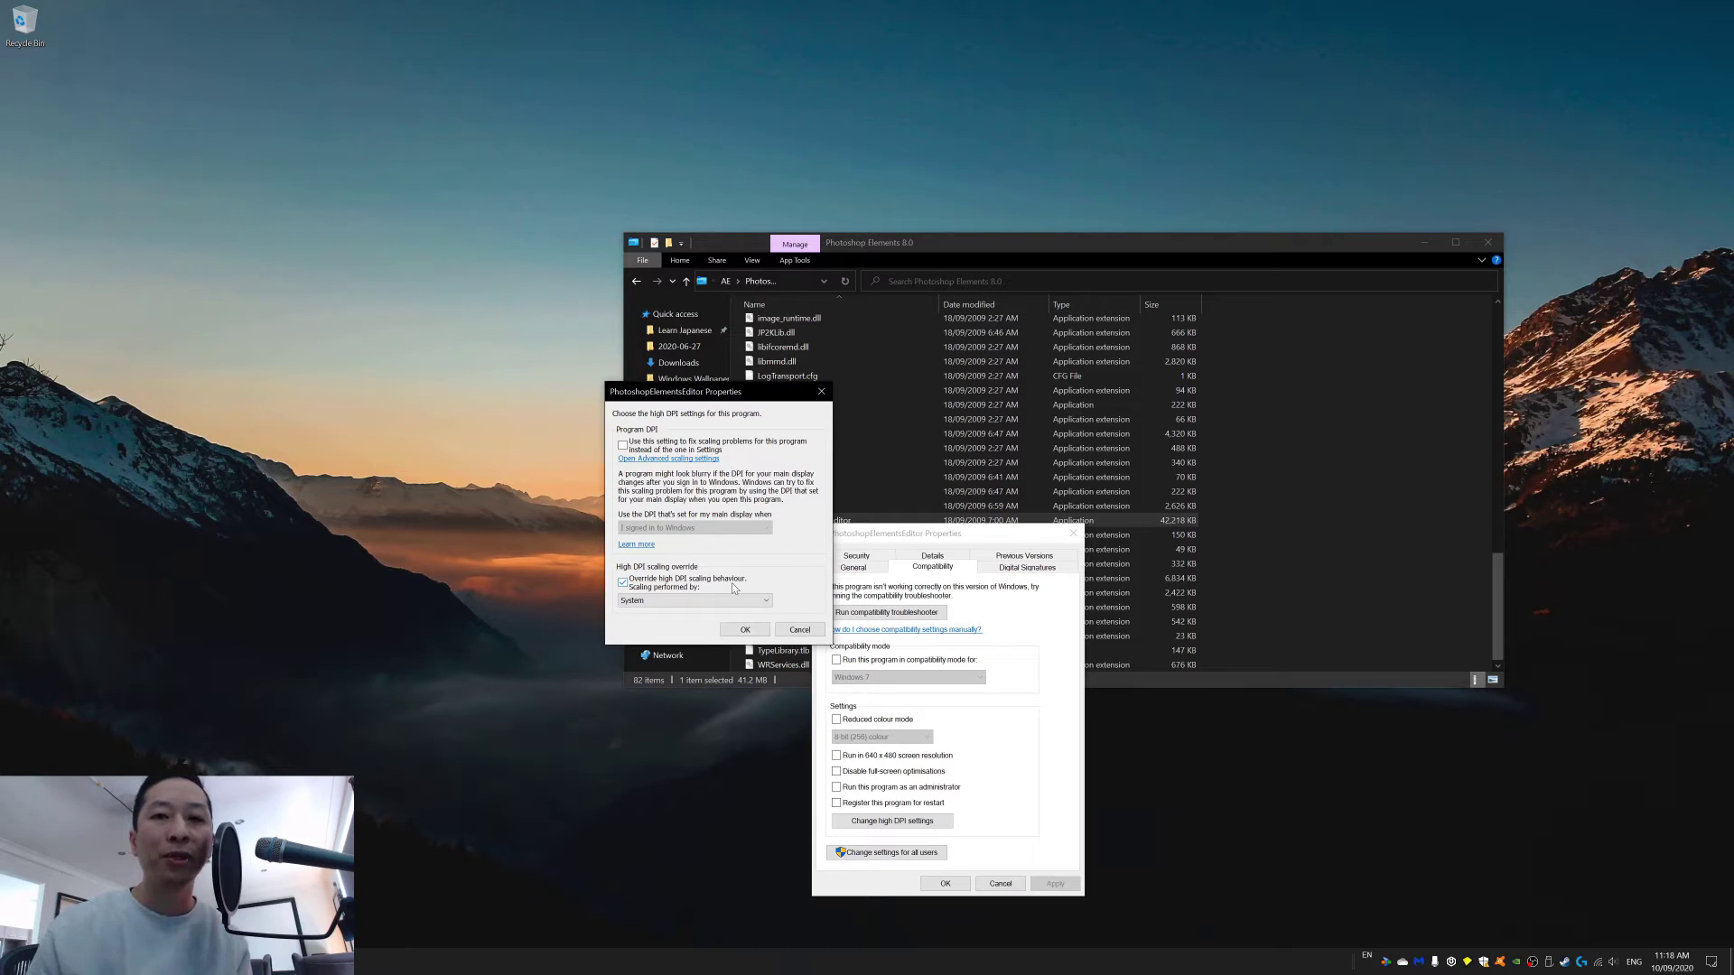
{"action": "left_click", "coordinate": [761, 635]}
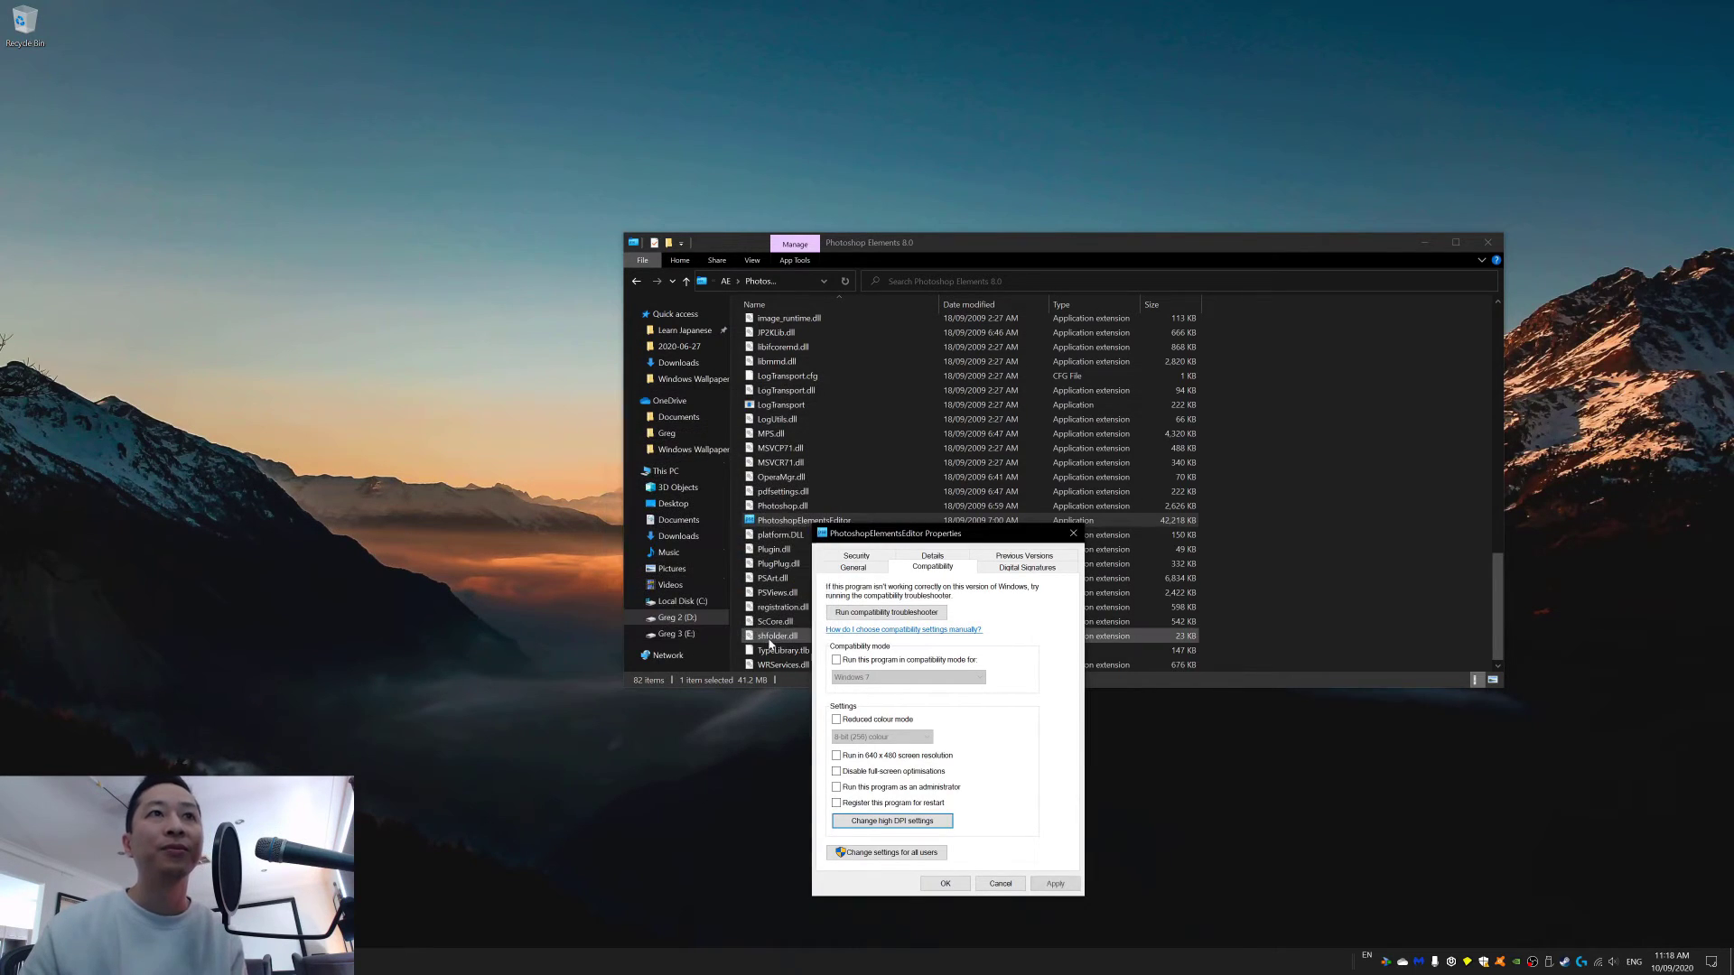
{"action": "left_click", "coordinate": [1067, 537]}
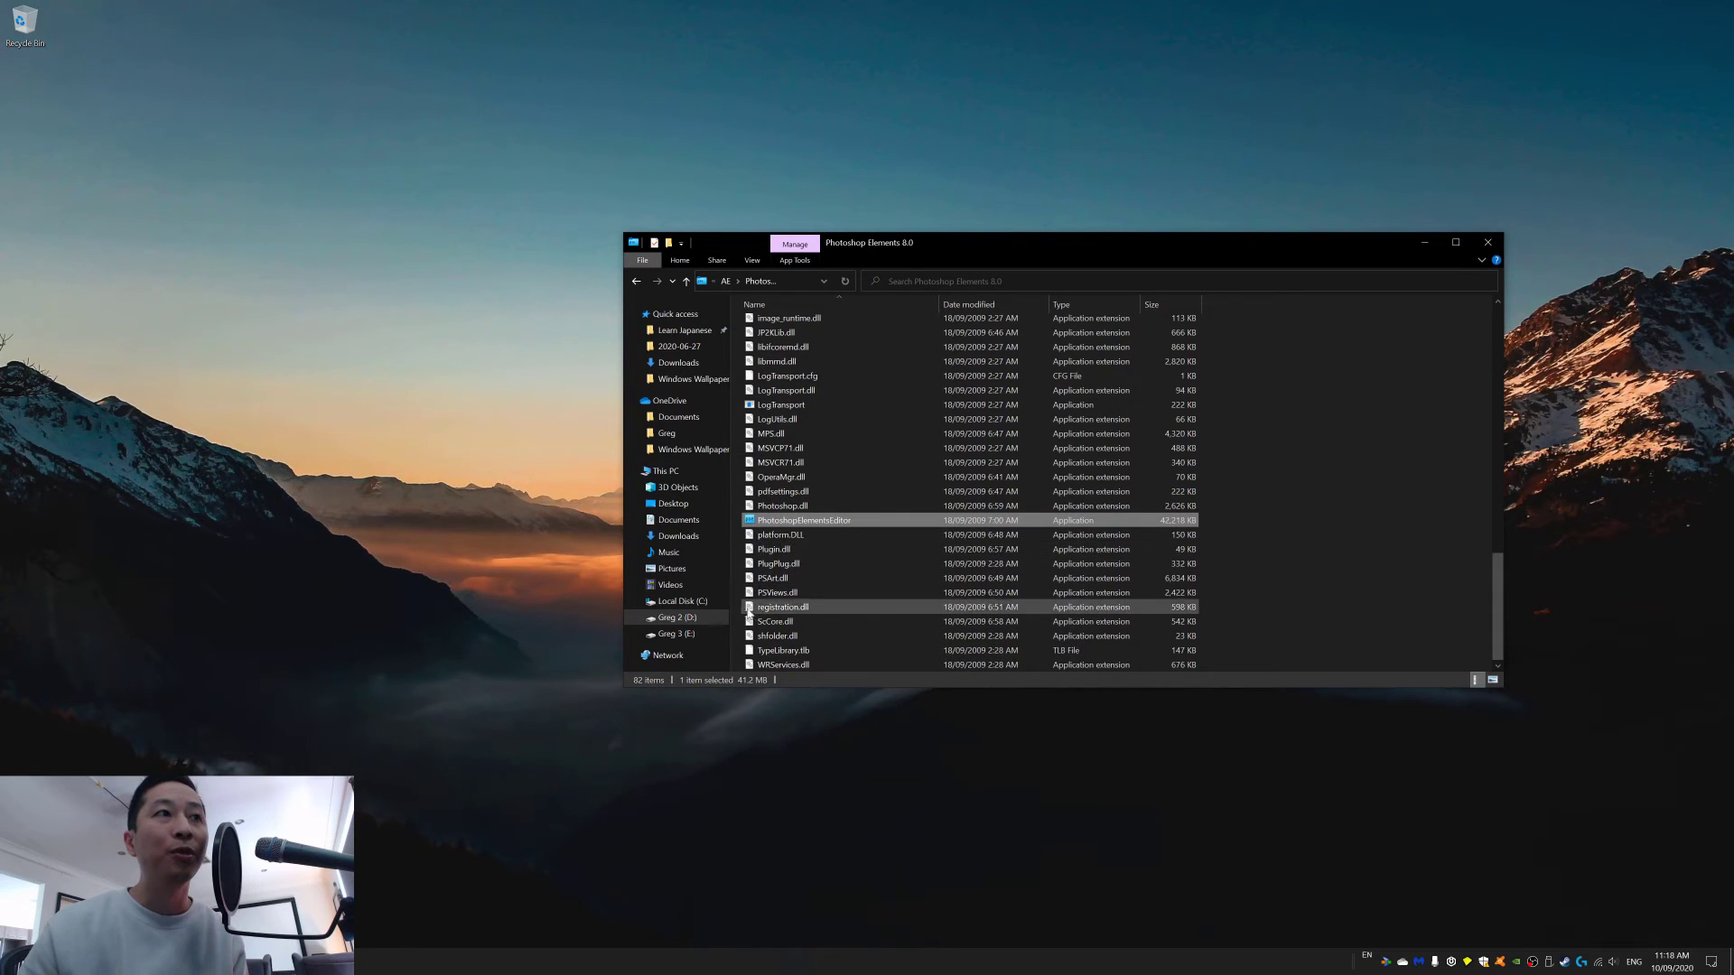
- Open Display settings from the desktop and scroll to Scale and layout
{"action": "right_click", "coordinate": [519, 644]}
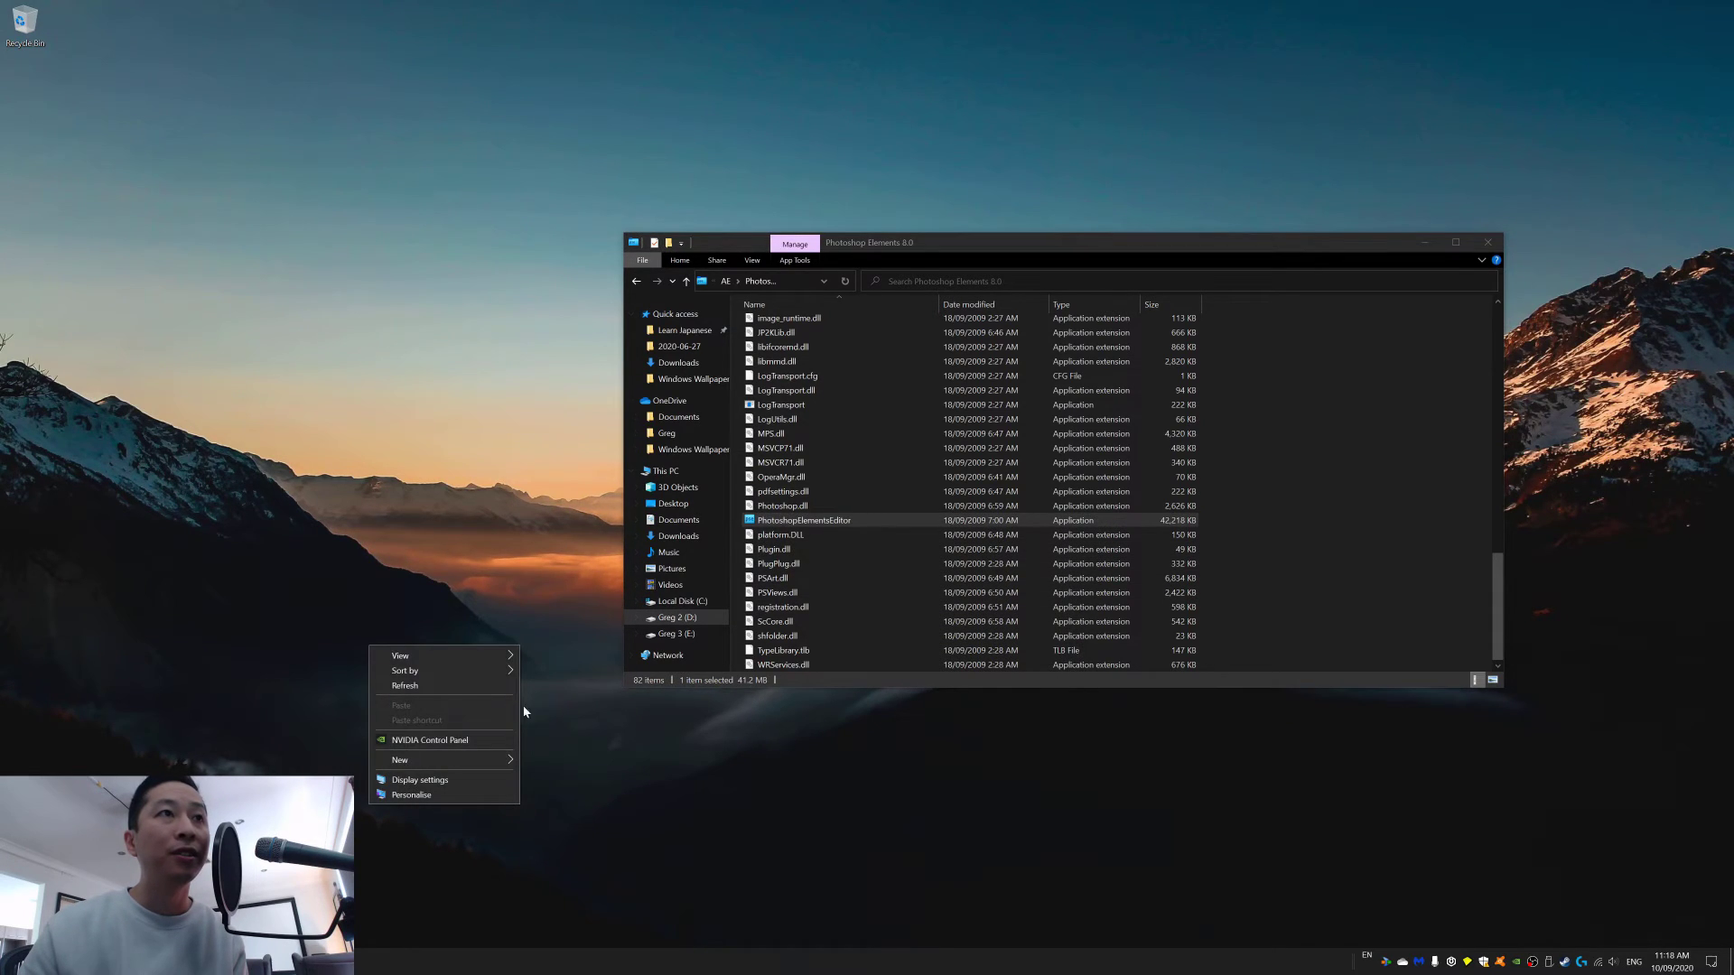
{"action": "left_click", "coordinate": [429, 784]}
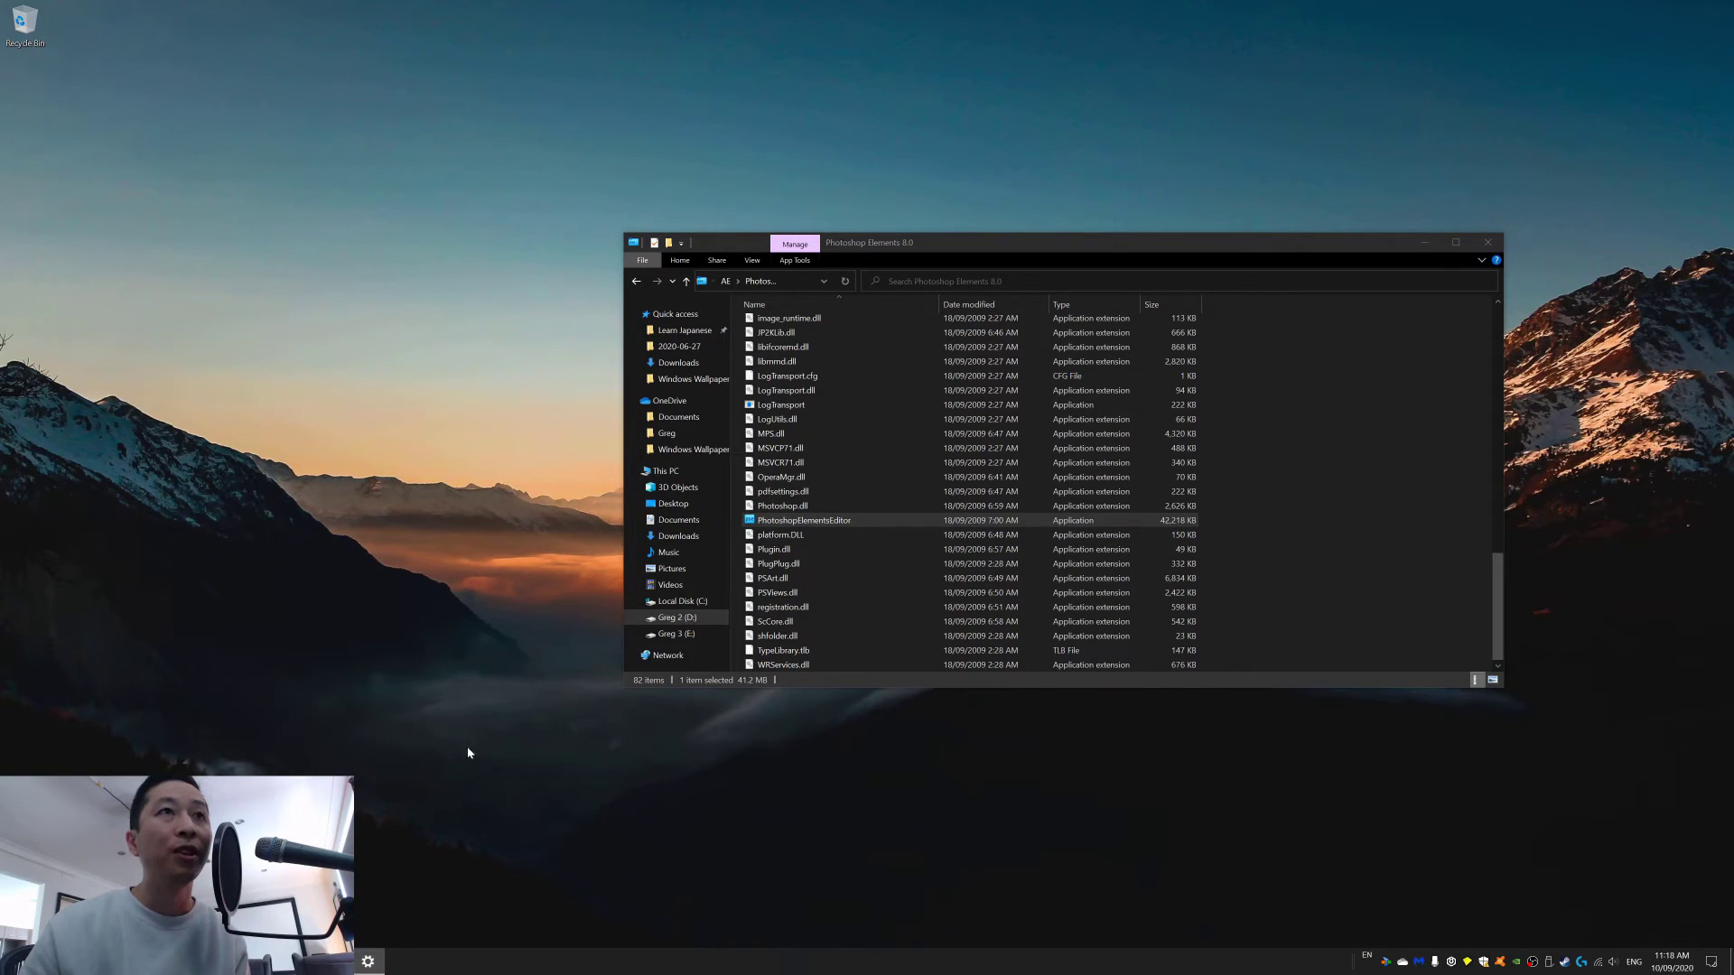
{"action": "scroll", "coordinate": [821, 535], "scroll_direction": "down", "scroll_amount": 5}
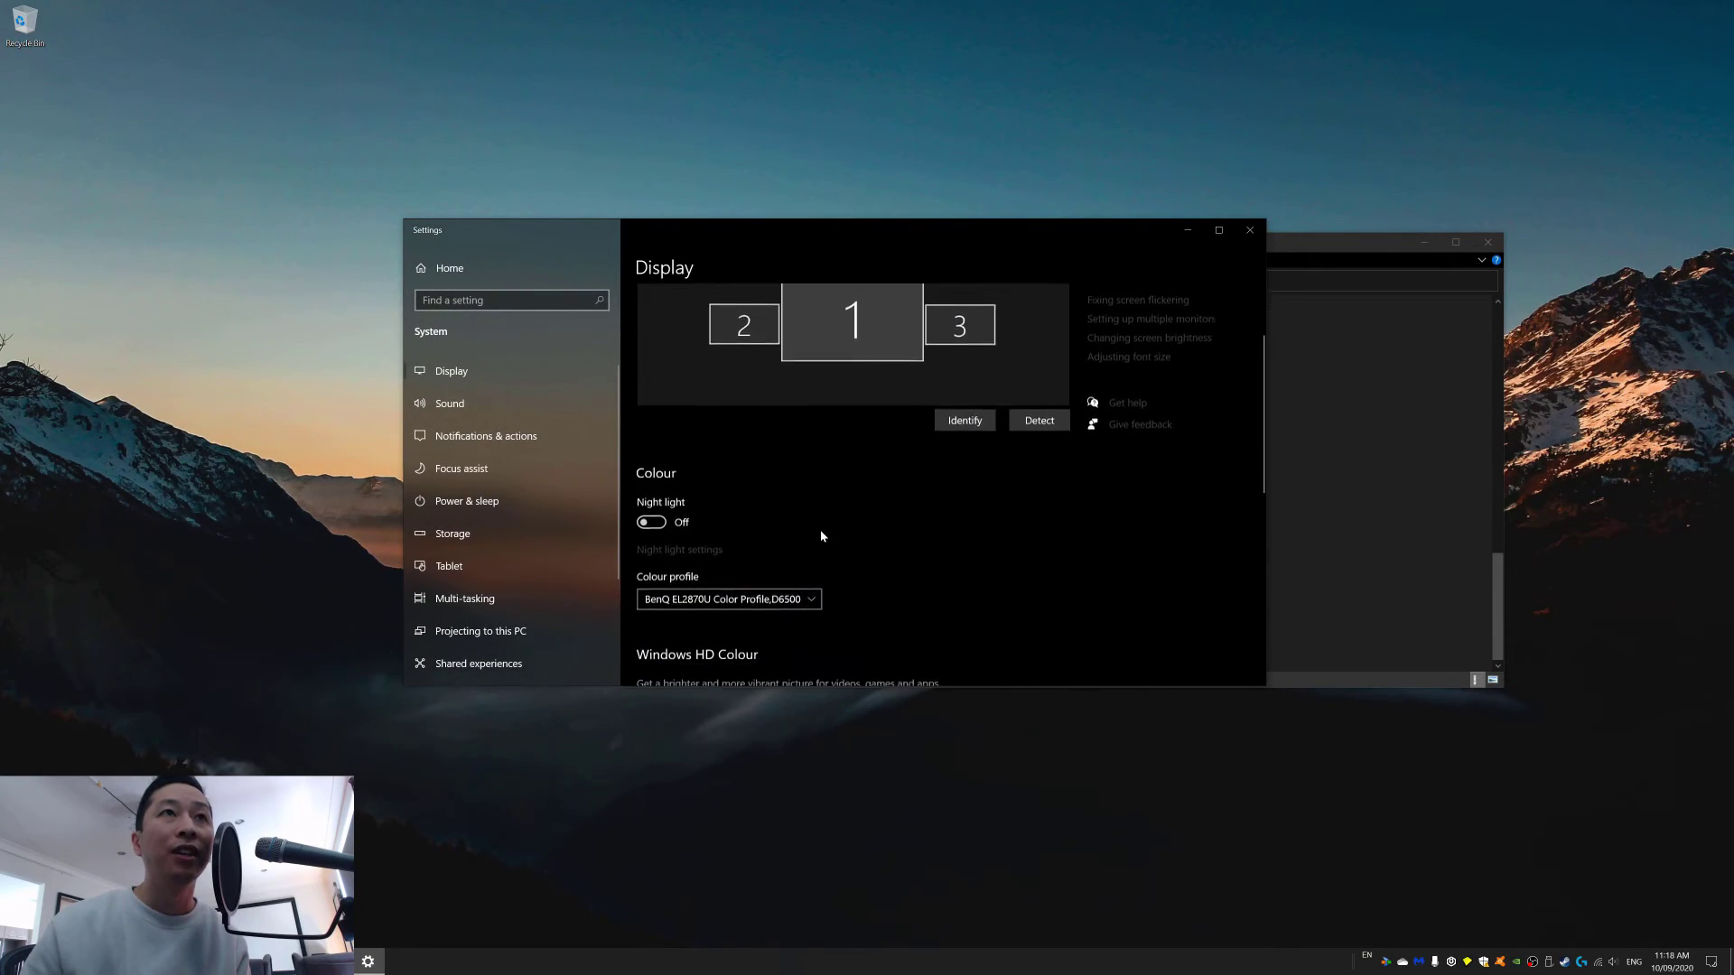
{"action": "scroll", "coordinate": [856, 504], "scroll_direction": "down", "scroll_amount": 2}
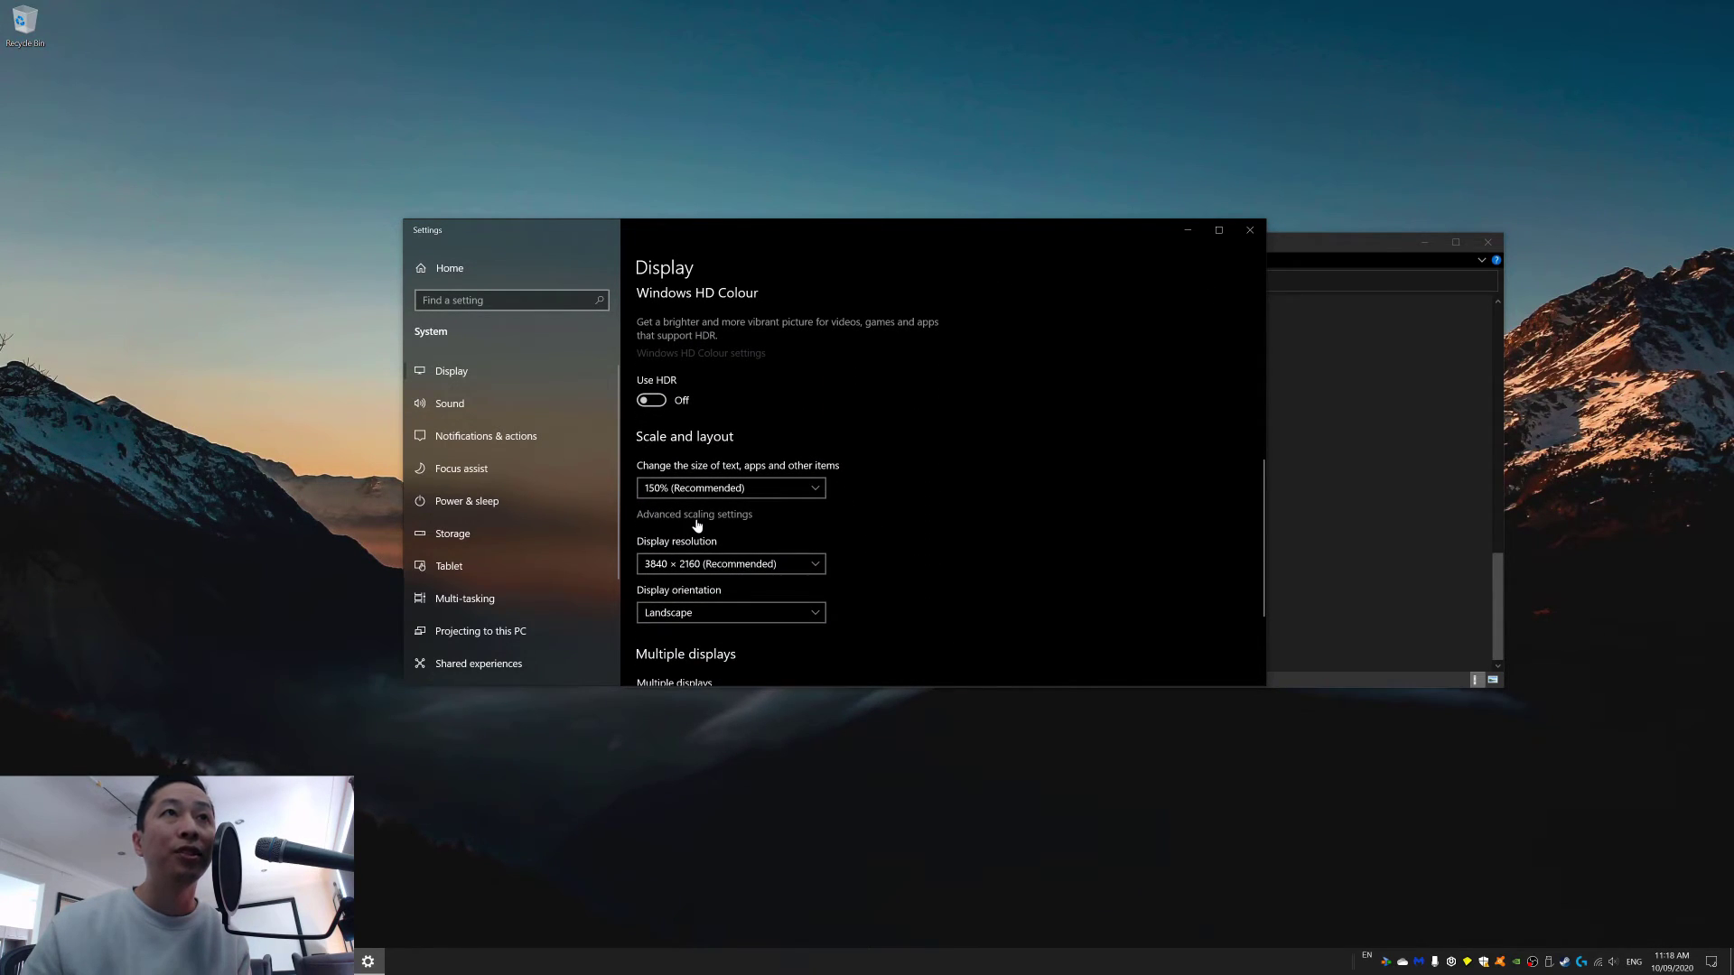
- Enter 149 as a custom scaling size in Advanced scaling settings, then return to Display
{"action": "left_click", "coordinate": [697, 515]}
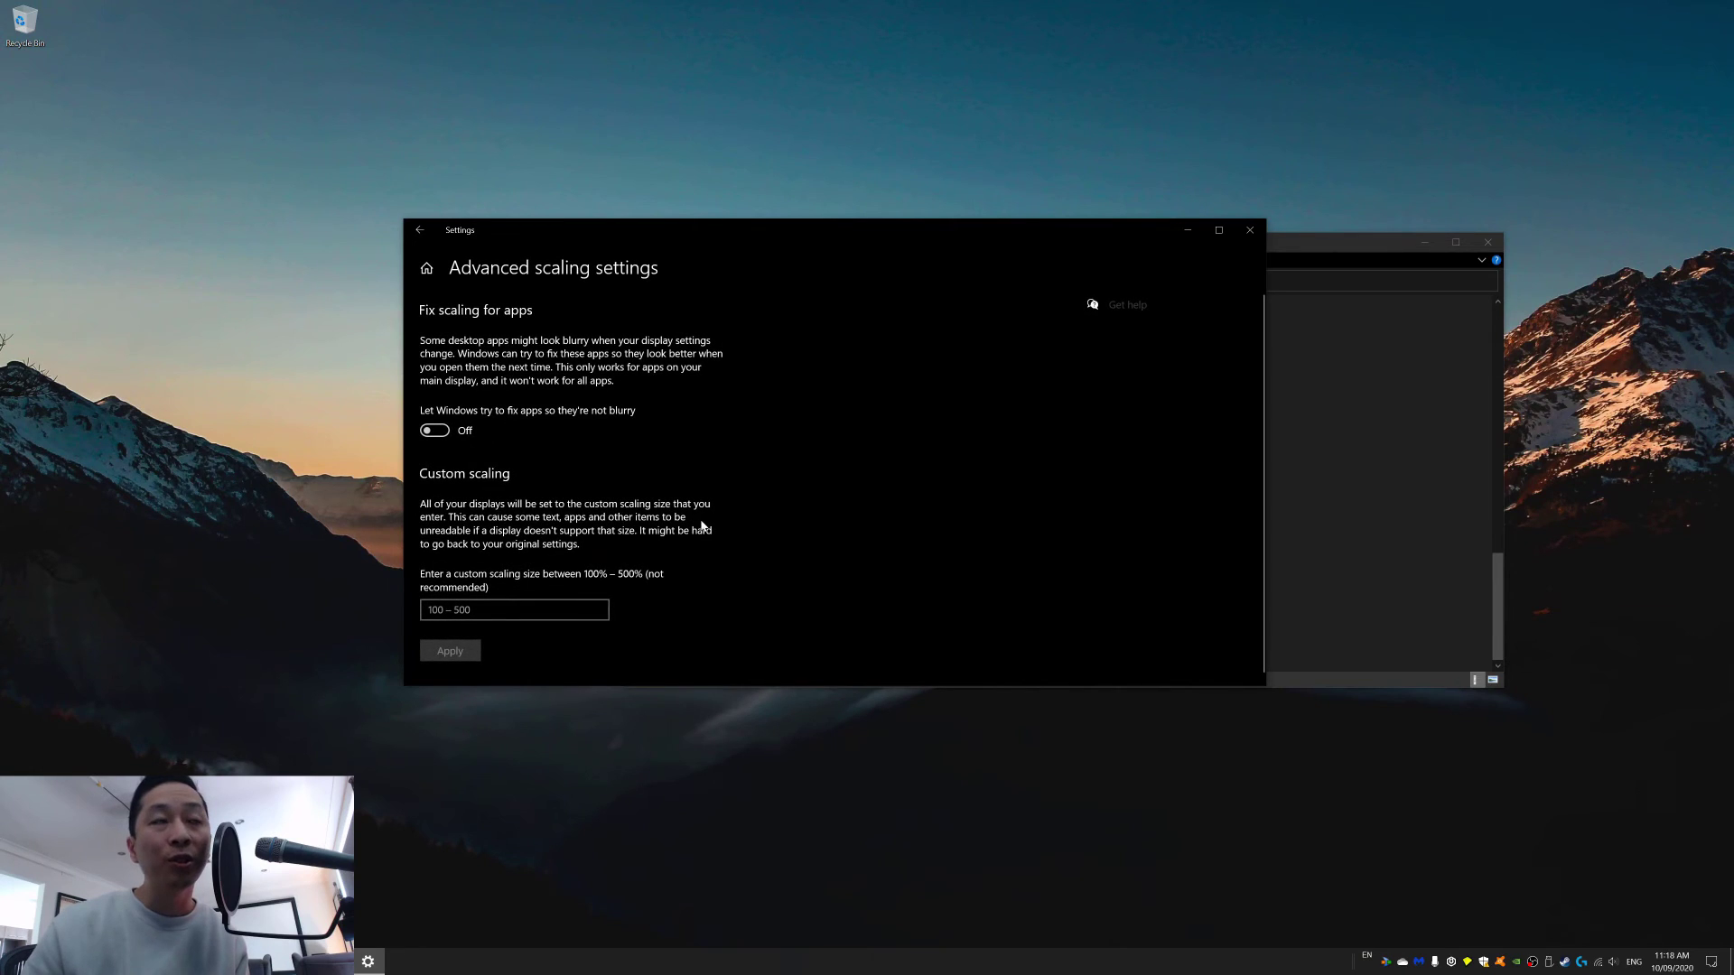
{"action": "left_click", "coordinate": [513, 609]}
{"action": "type", "text": "149"}
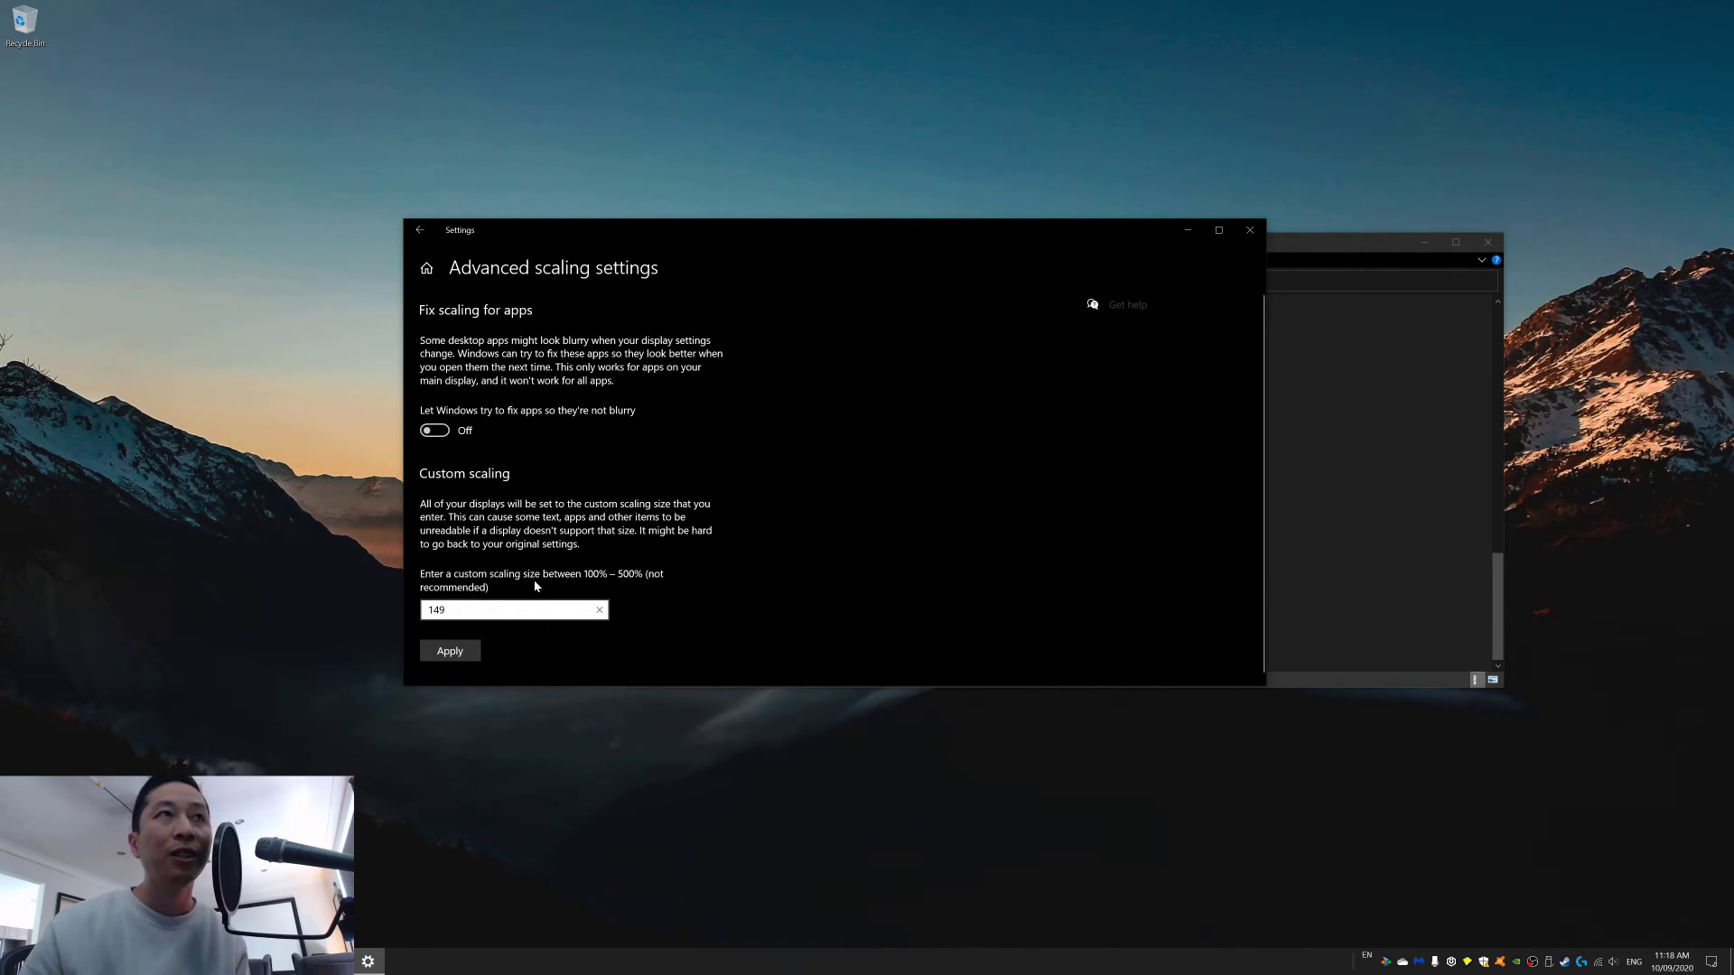
{"action": "left_click", "coordinate": [431, 232]}
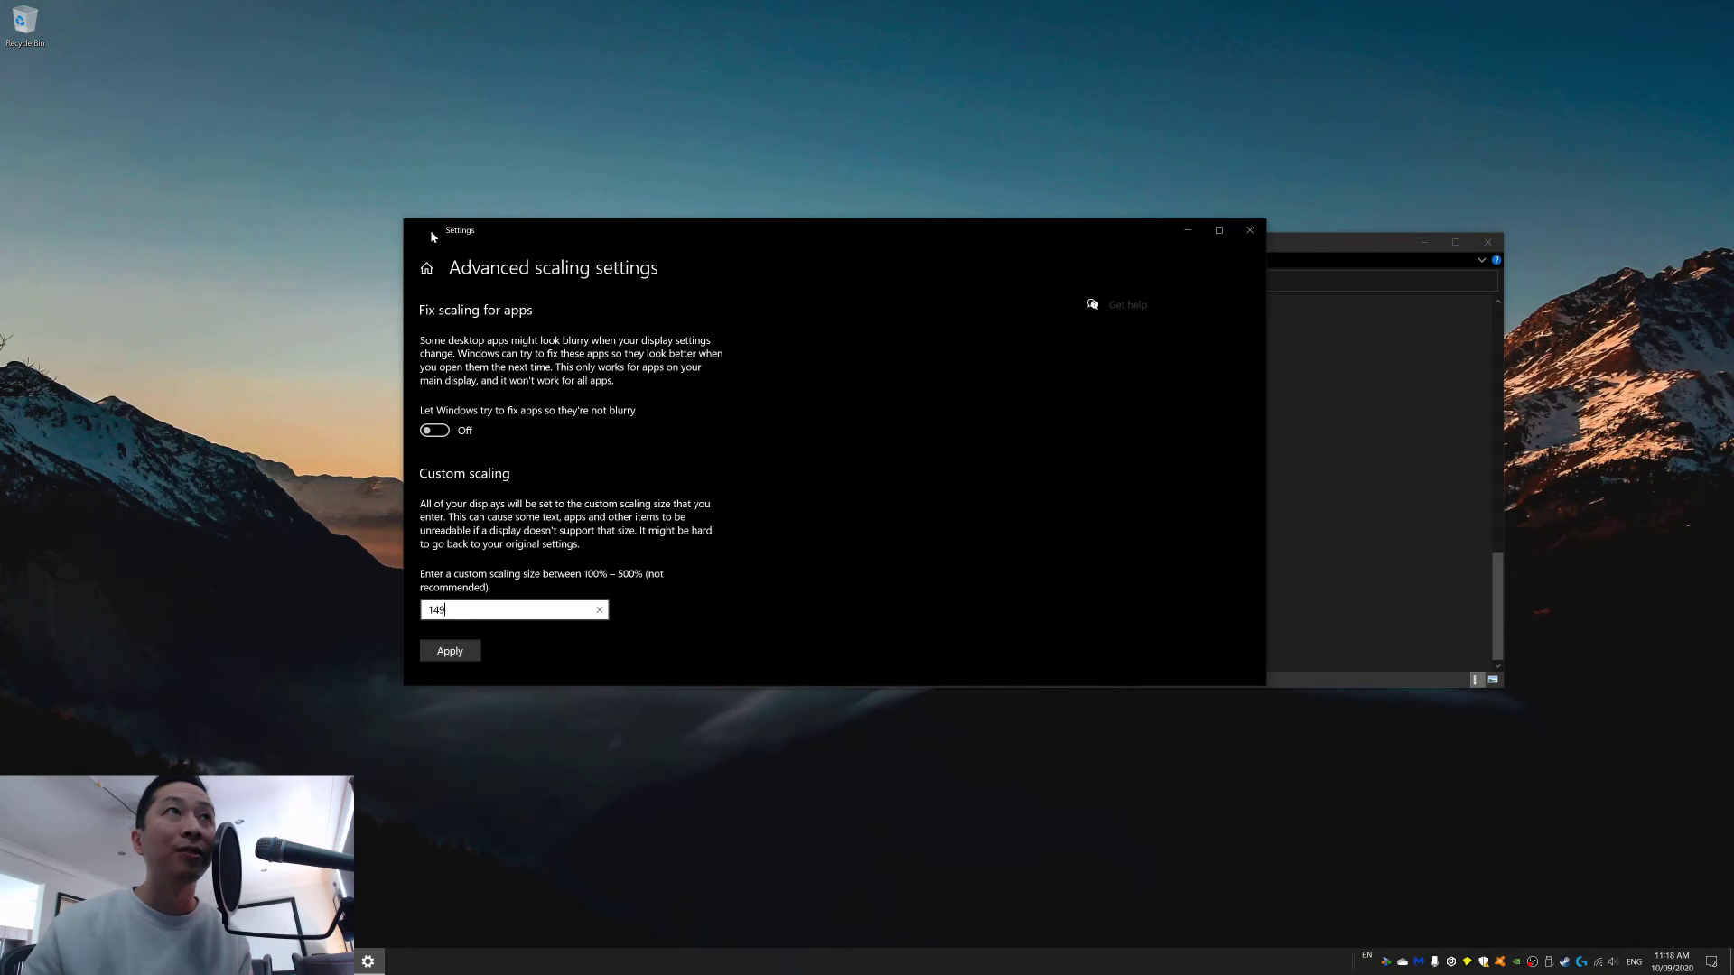
{"action": "scroll", "coordinate": [857, 575], "scroll_direction": "down", "scroll_amount": 3}
{"action": "scroll", "coordinate": [832, 574], "scroll_direction": "down", "scroll_amount": 2}
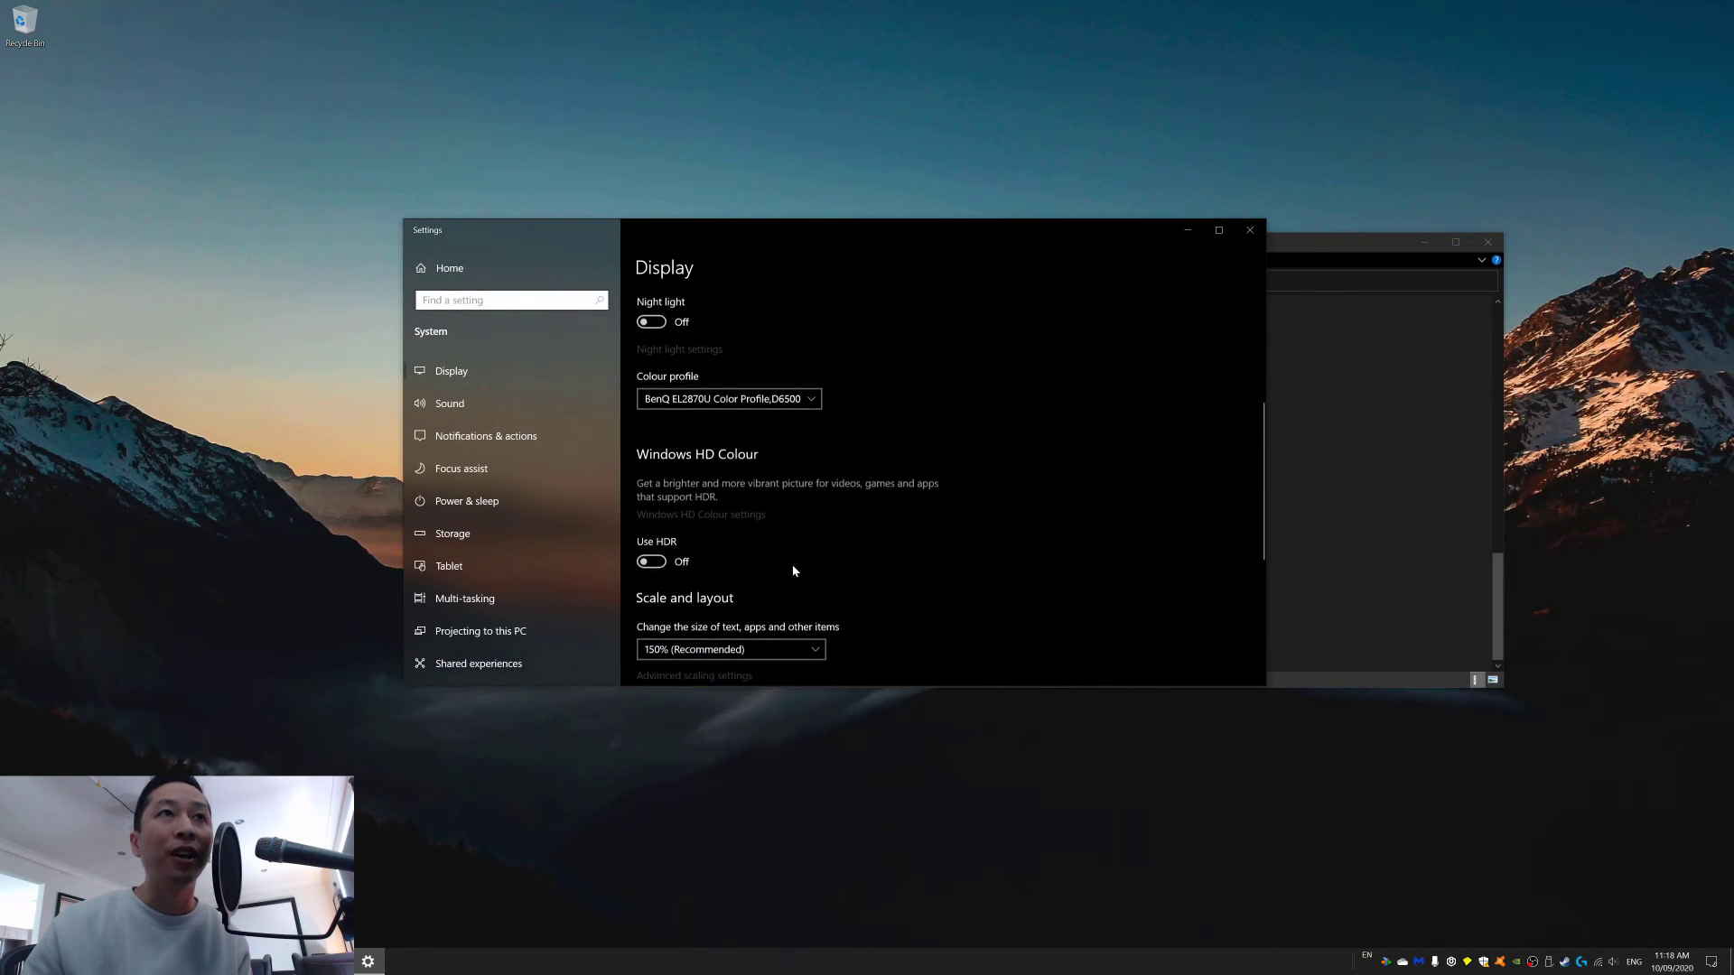
- Close Settings and open PhotoshopElementsEditor's Properties on the Compatibility tab
{"action": "left_click", "coordinate": [1251, 236]}
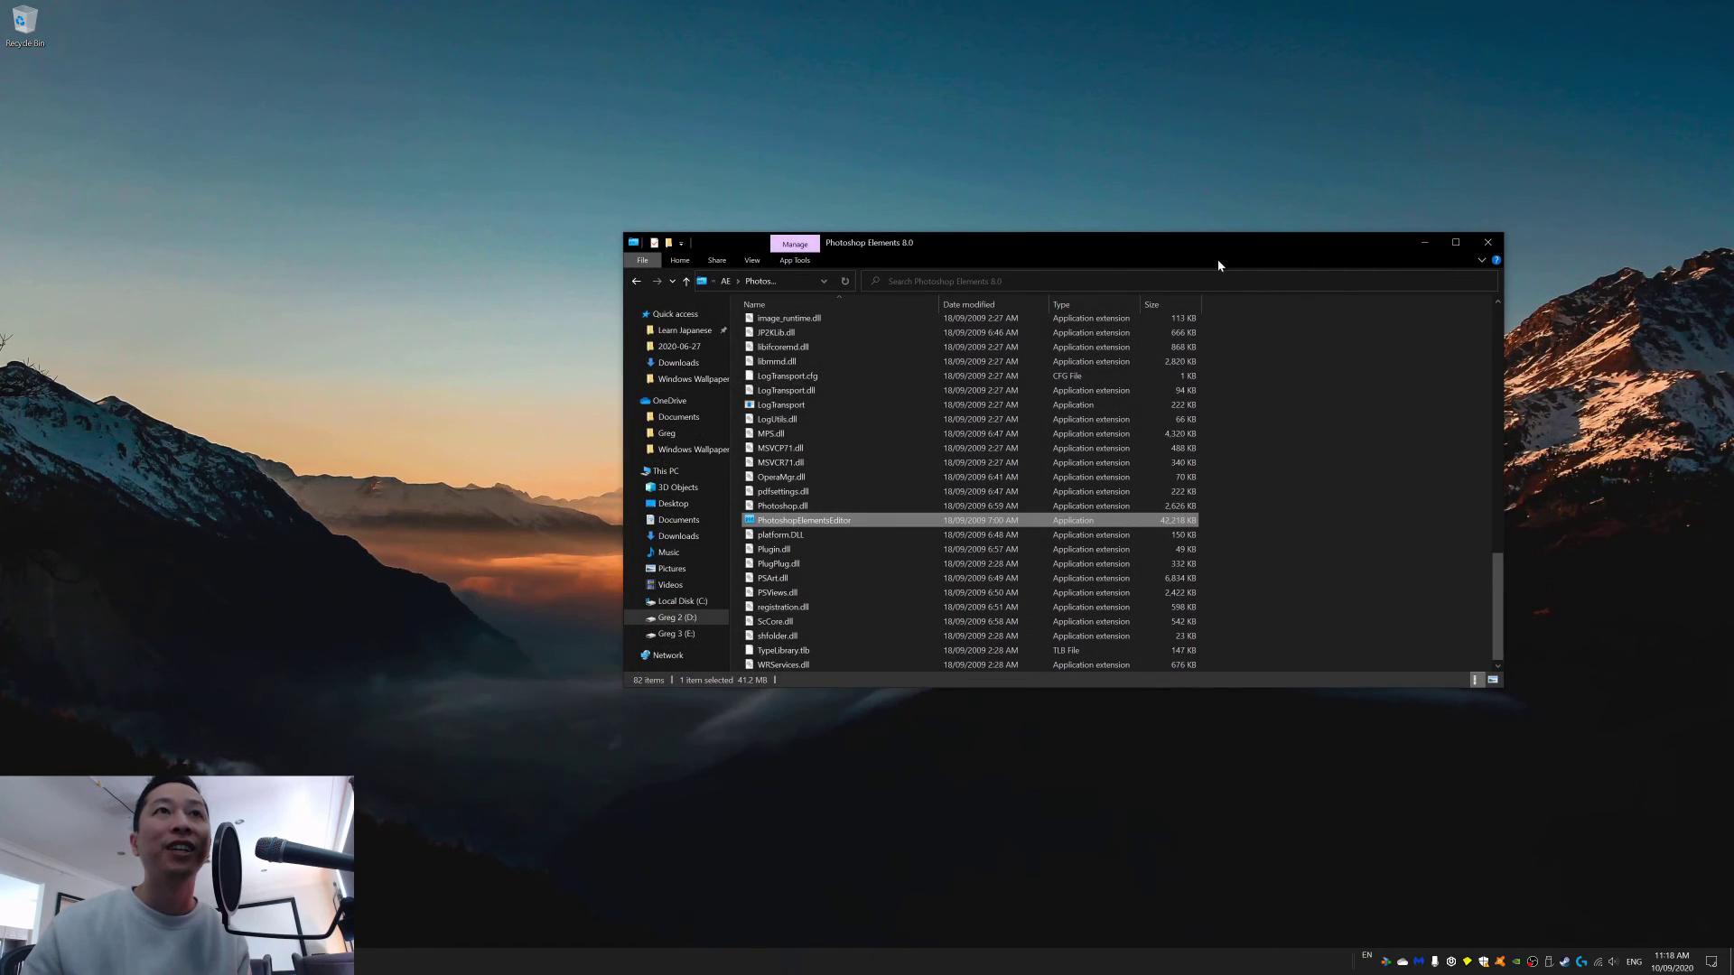
{"action": "right_click", "coordinate": [793, 521]}
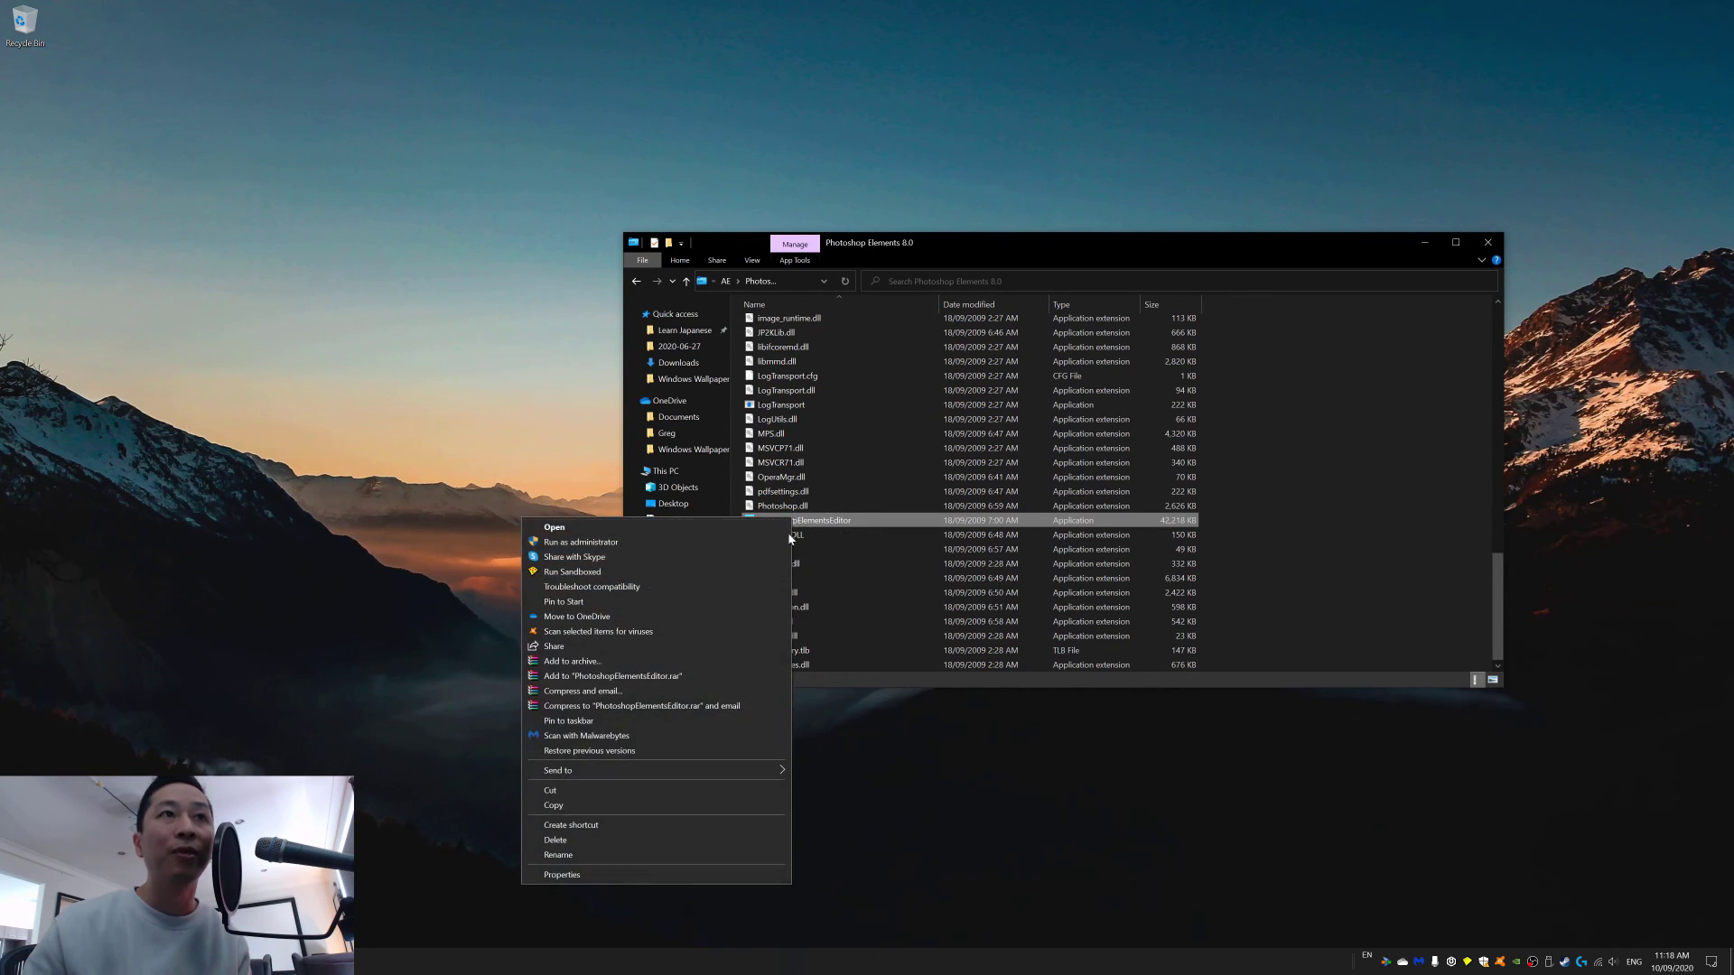
{"action": "left_click", "coordinate": [596, 874]}
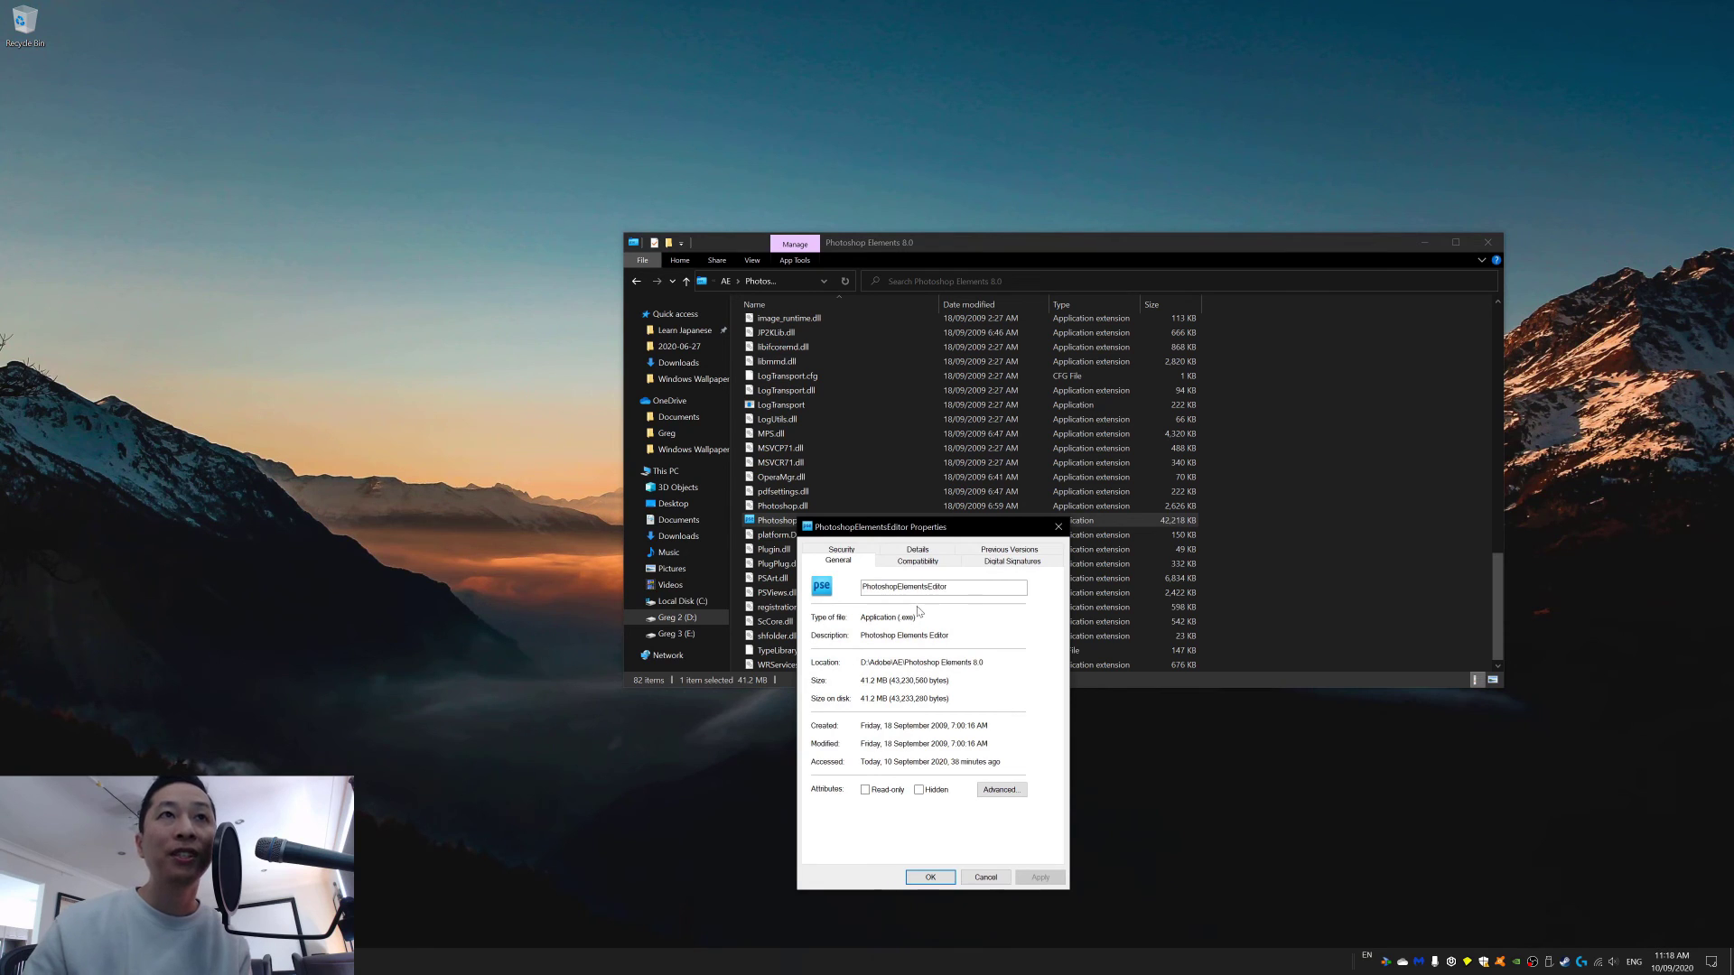
{"action": "left_click", "coordinate": [919, 562]}
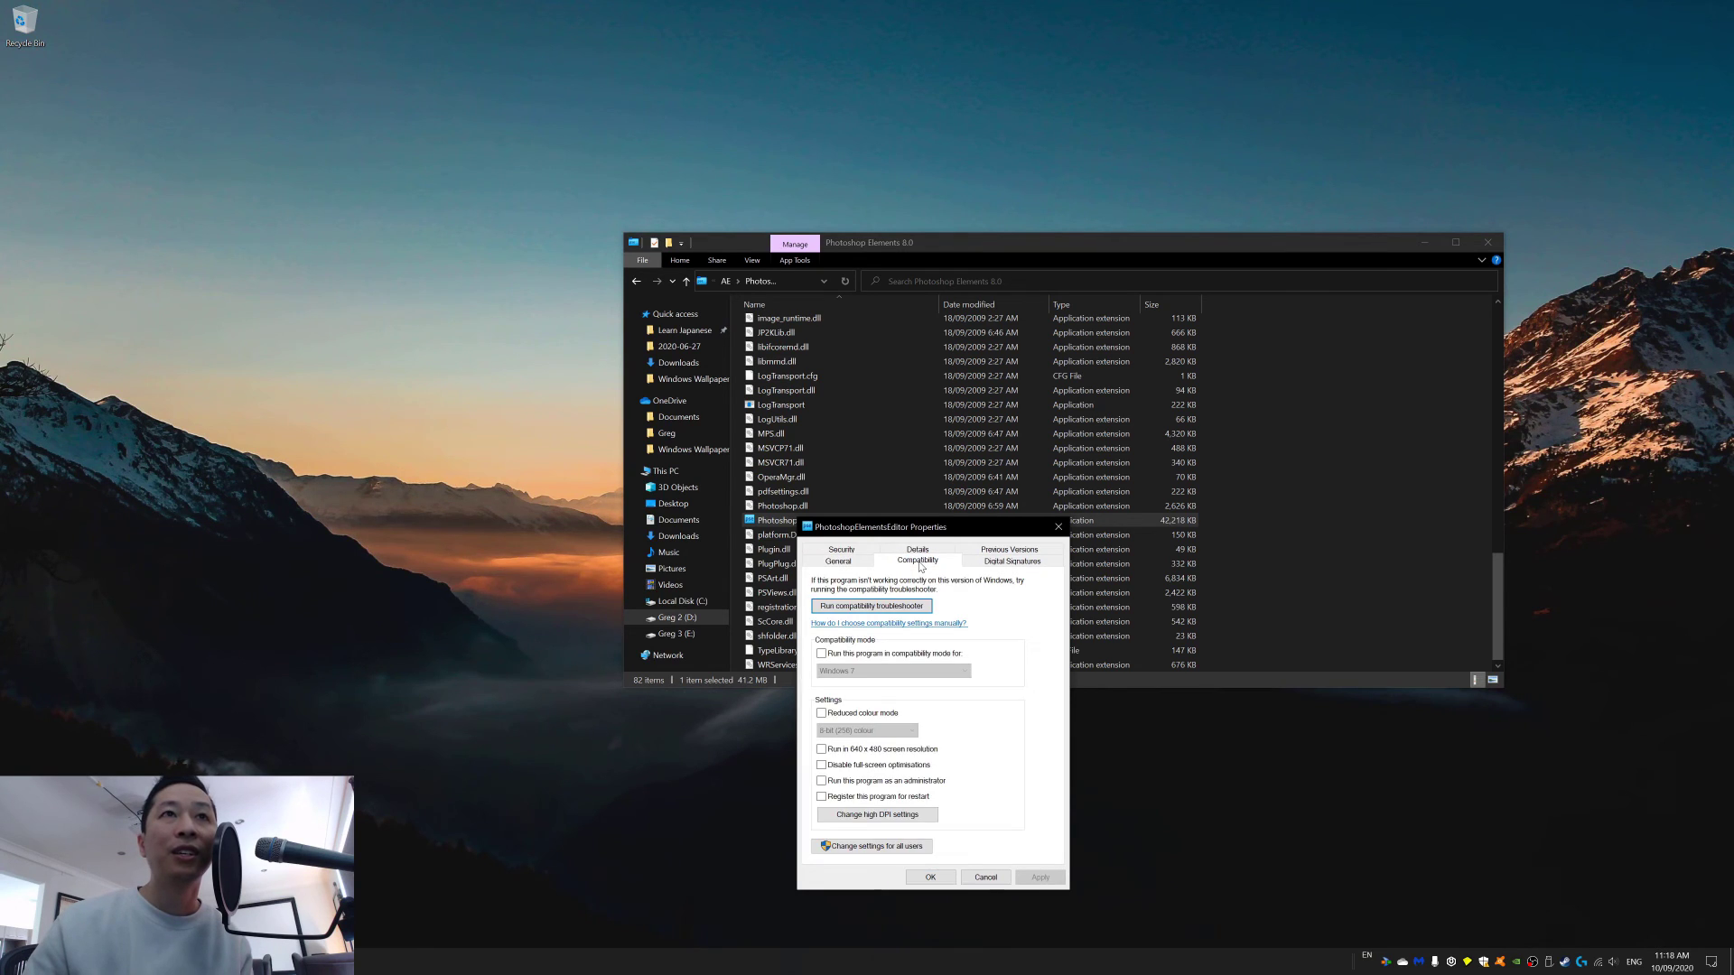
- In high DPI settings, tick Override high DPI scaling with scaling performed by System
{"action": "left_click", "coordinate": [888, 816]}
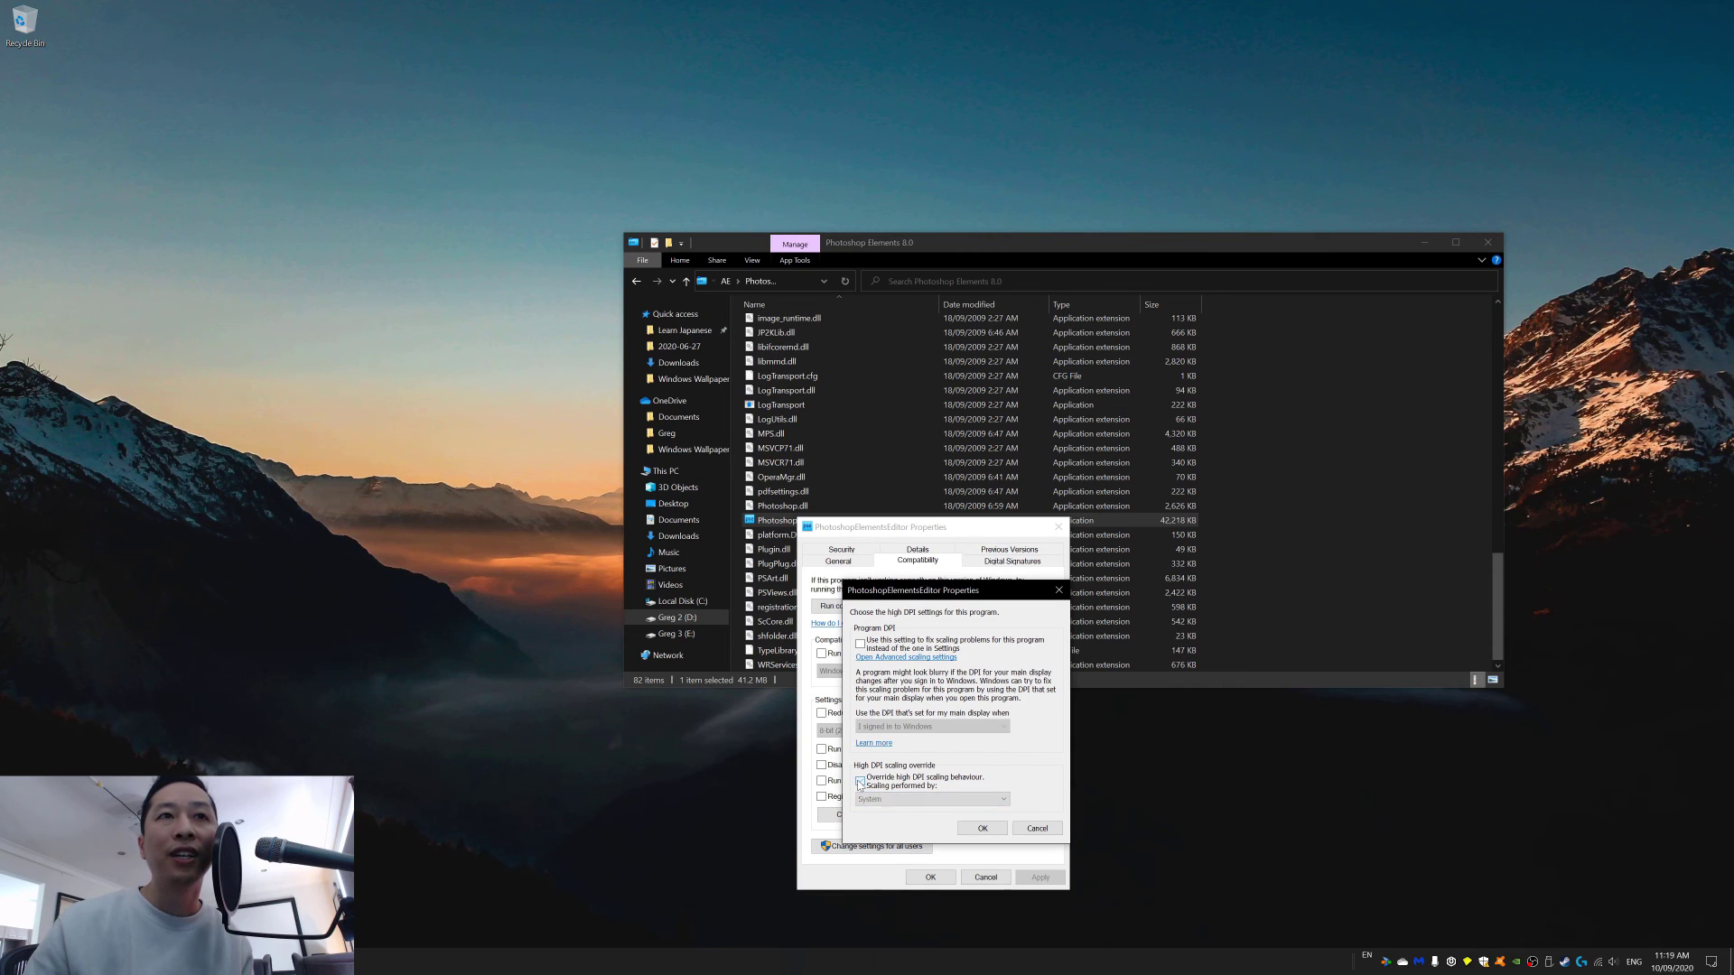
{"action": "left_click", "coordinate": [860, 782]}
{"action": "left_click", "coordinate": [945, 793]}
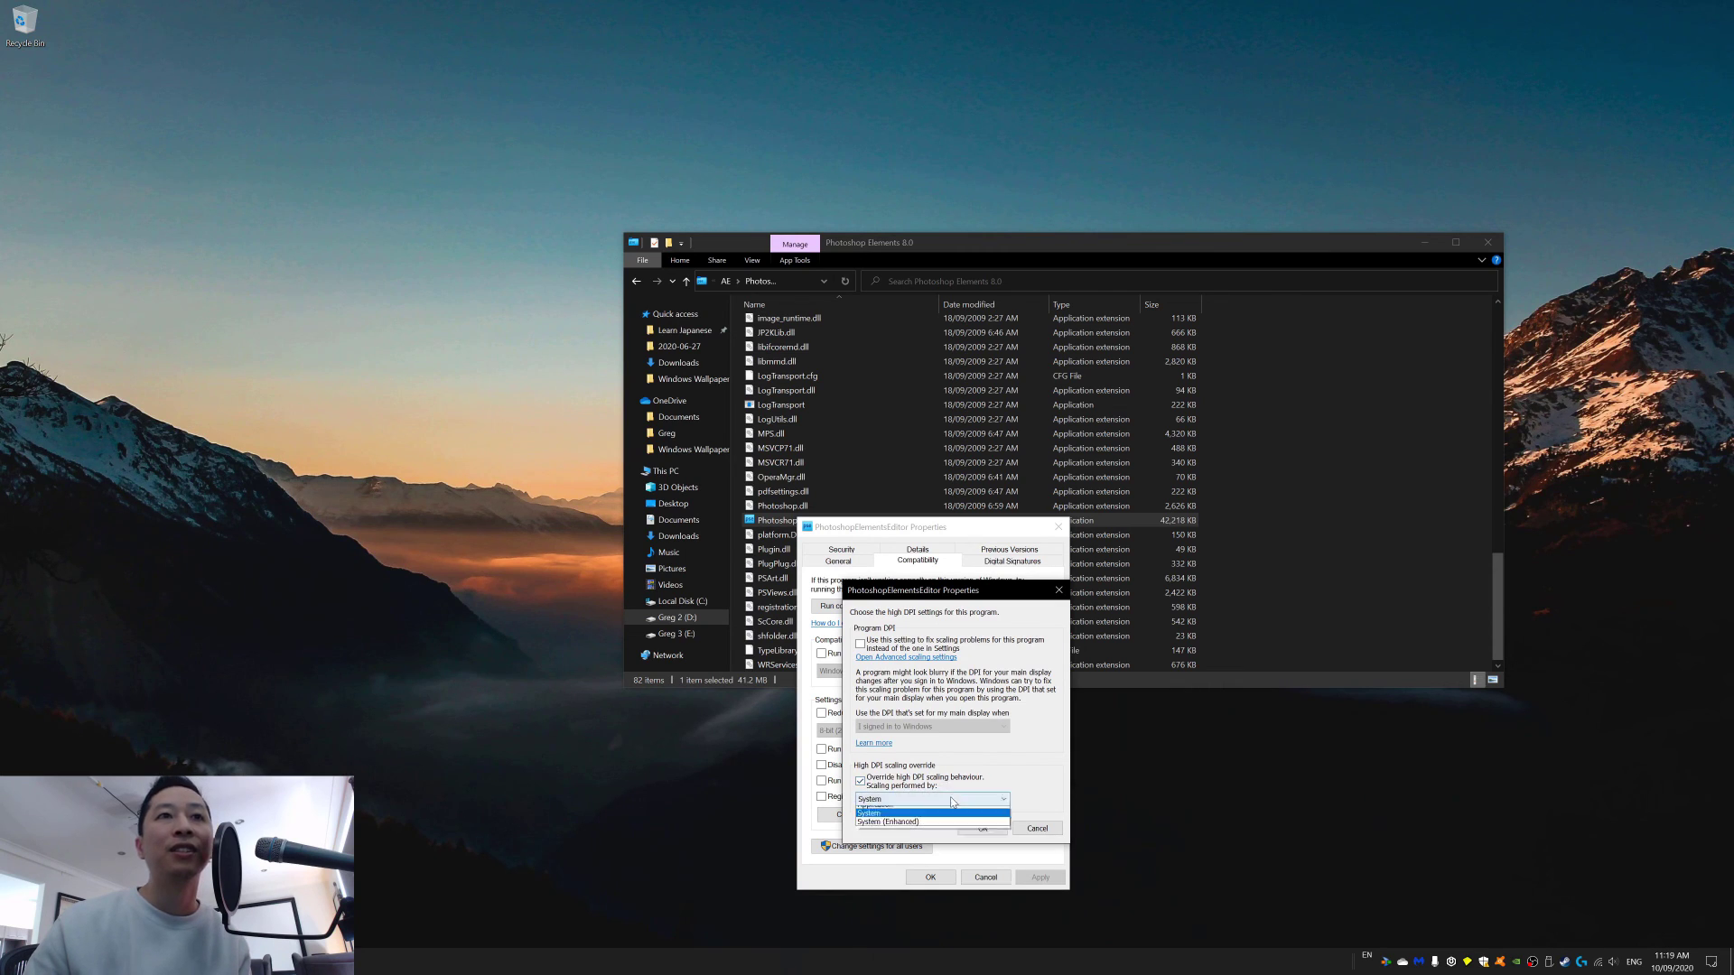
{"action": "left_click", "coordinate": [894, 818]}
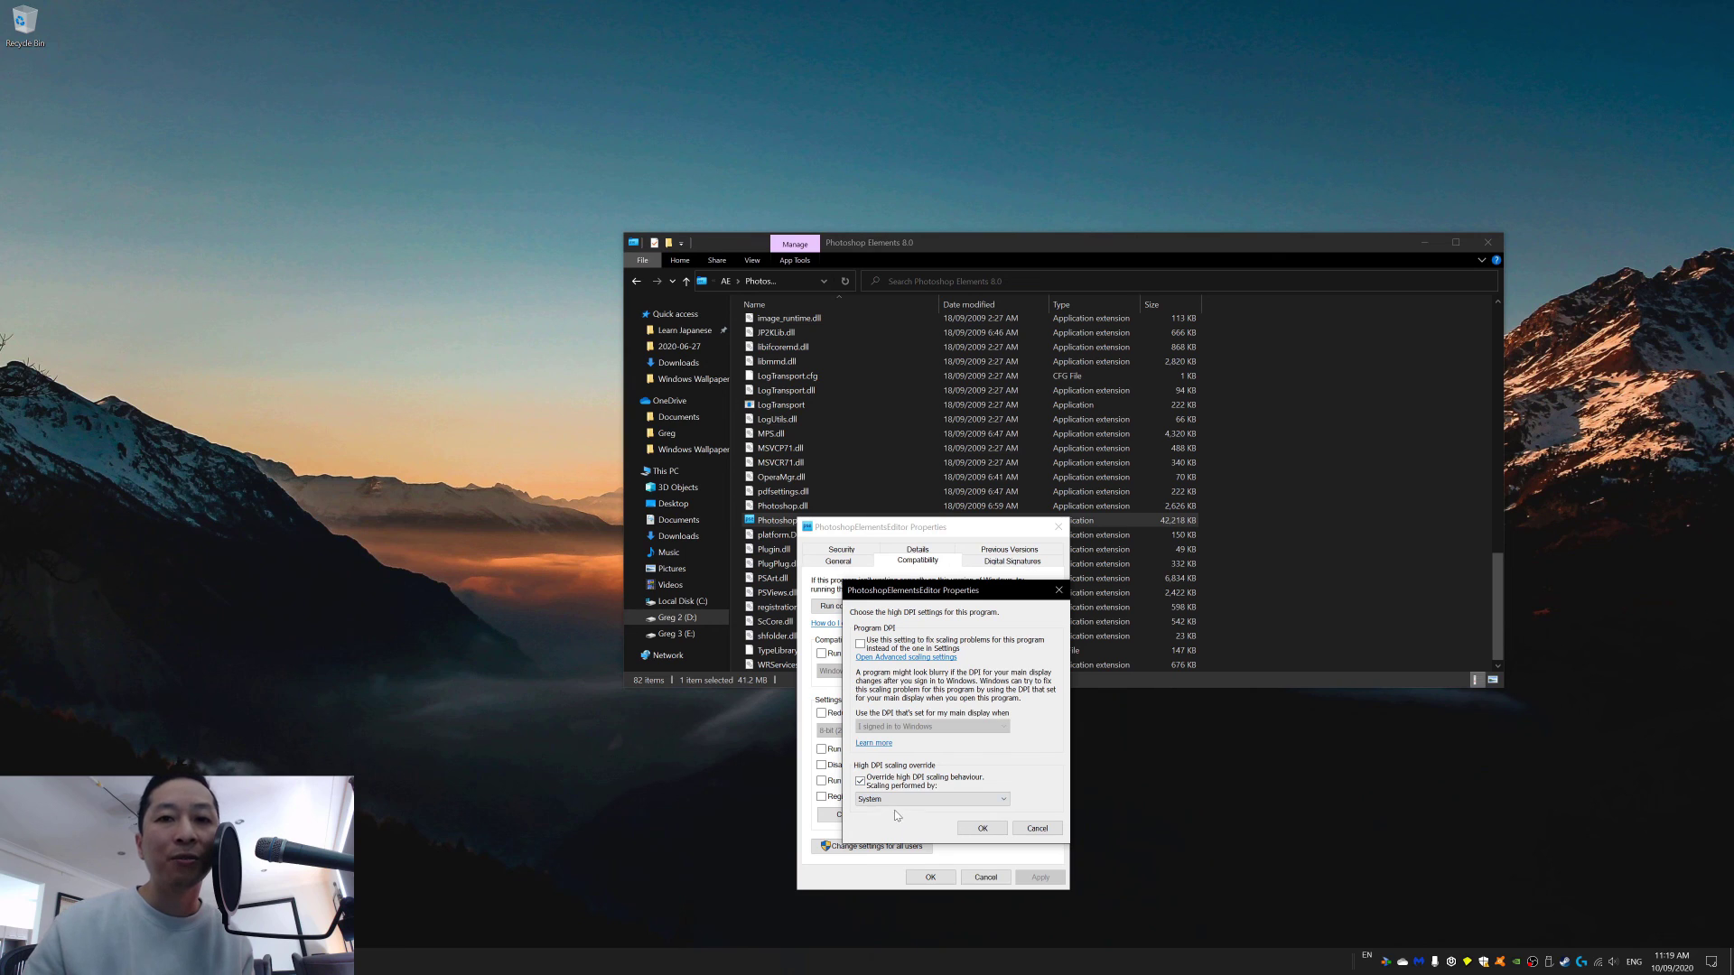